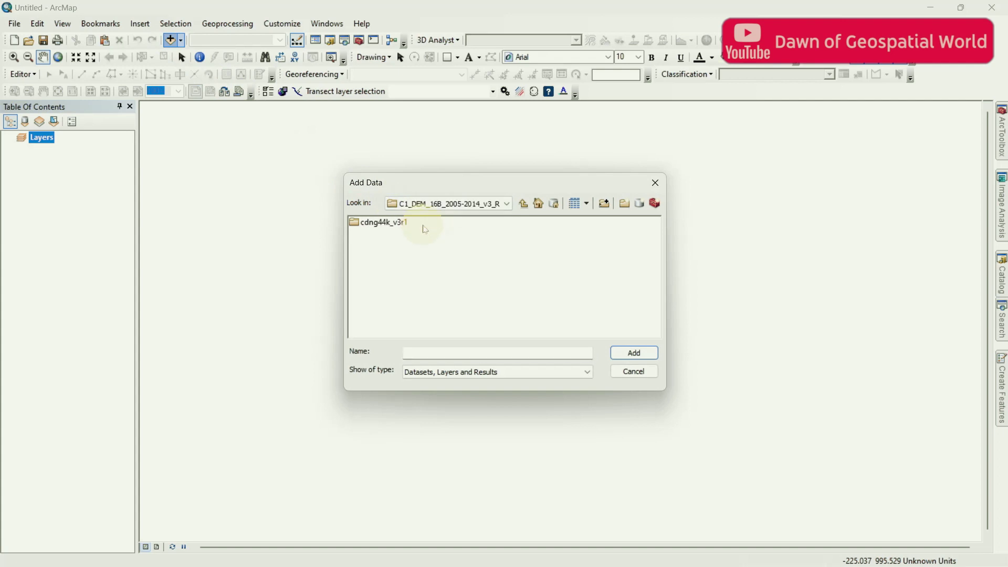
- Add cdng44k.tif from the cdng44k_v3r1 folder to the map and show the ArcToolbox list
{"action": "double_click", "coordinate": [395, 223]}
{"action": "left_click", "coordinate": [395, 223]}
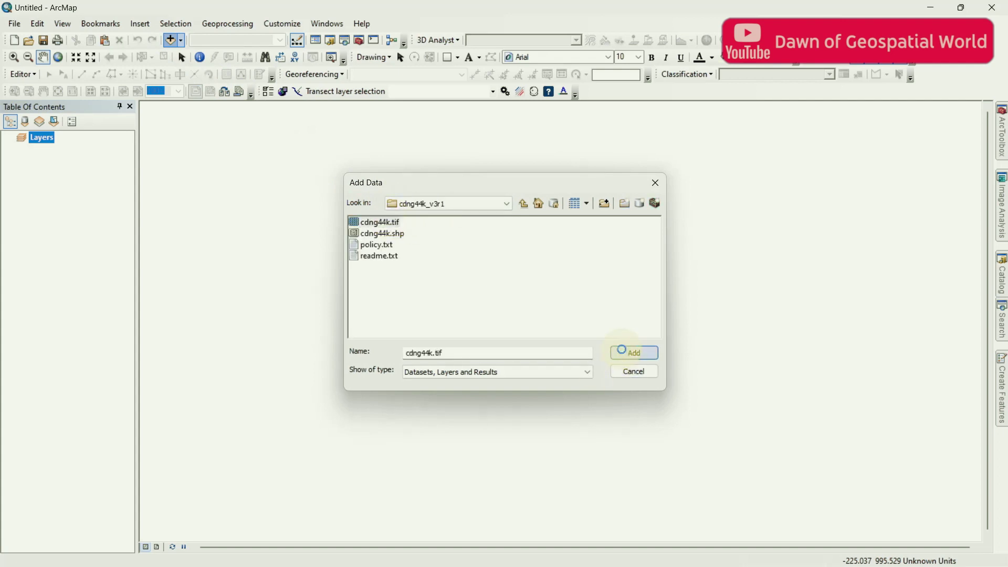
{"action": "left_click", "coordinate": [630, 352]}
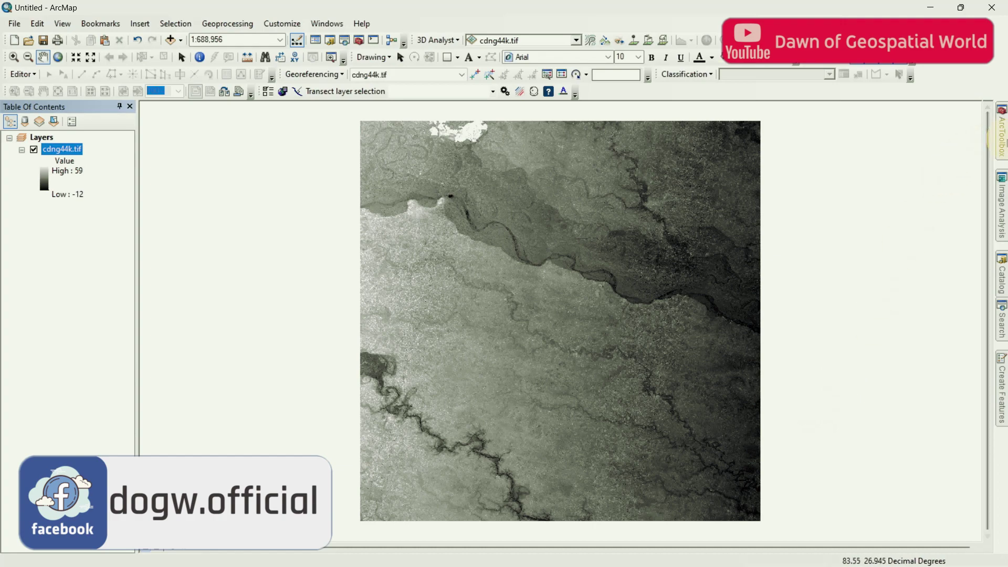
{"action": "left_click", "coordinate": [1002, 139]}
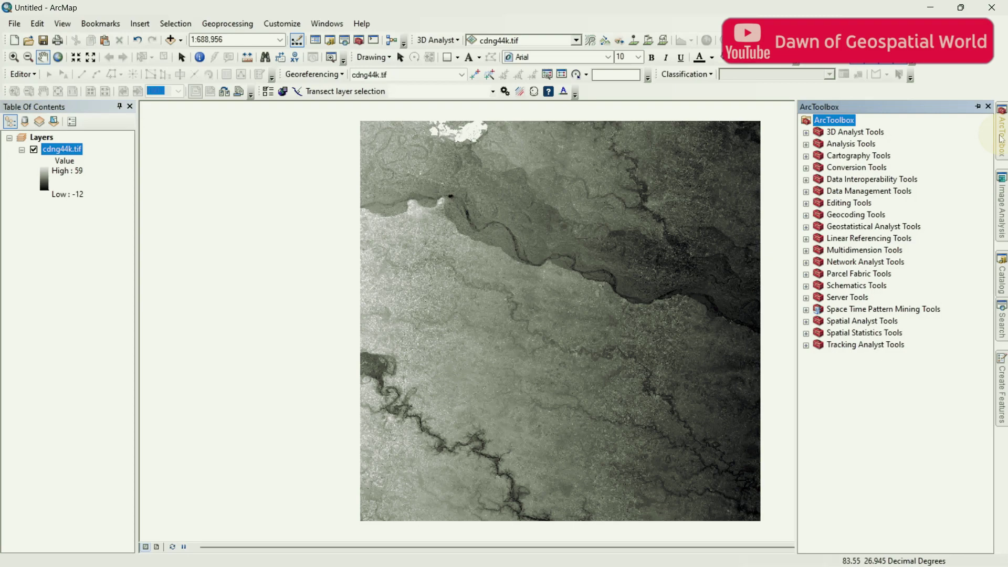
- Open the Fill tool under Spatial Analyst Tools > Hydrology
{"action": "left_click", "coordinate": [806, 321]}
{"action": "scroll", "coordinate": [819, 372], "scroll_direction": "down", "scroll_amount": 1}
{"action": "left_click", "coordinate": [819, 369]}
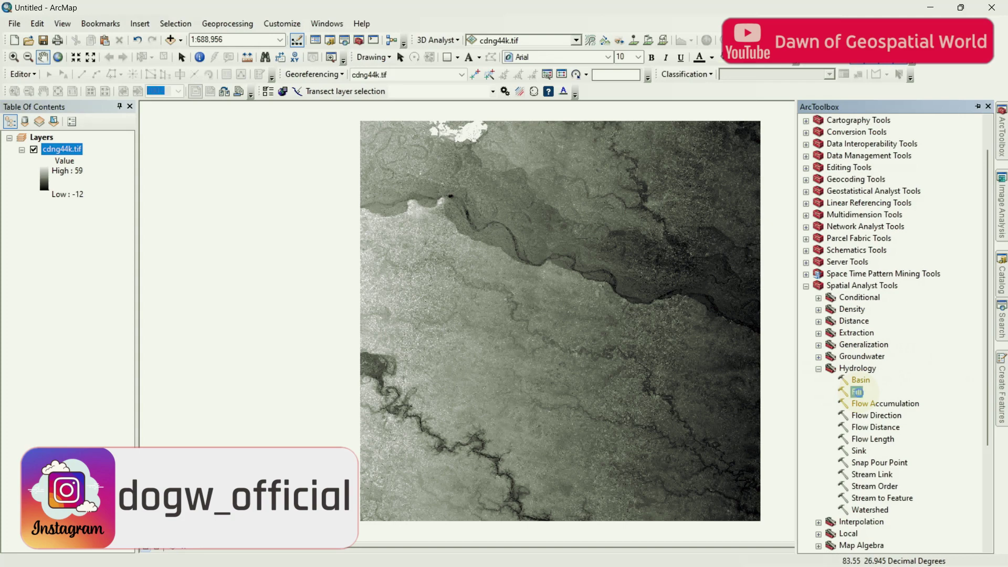
{"action": "double_click", "coordinate": [857, 391]}
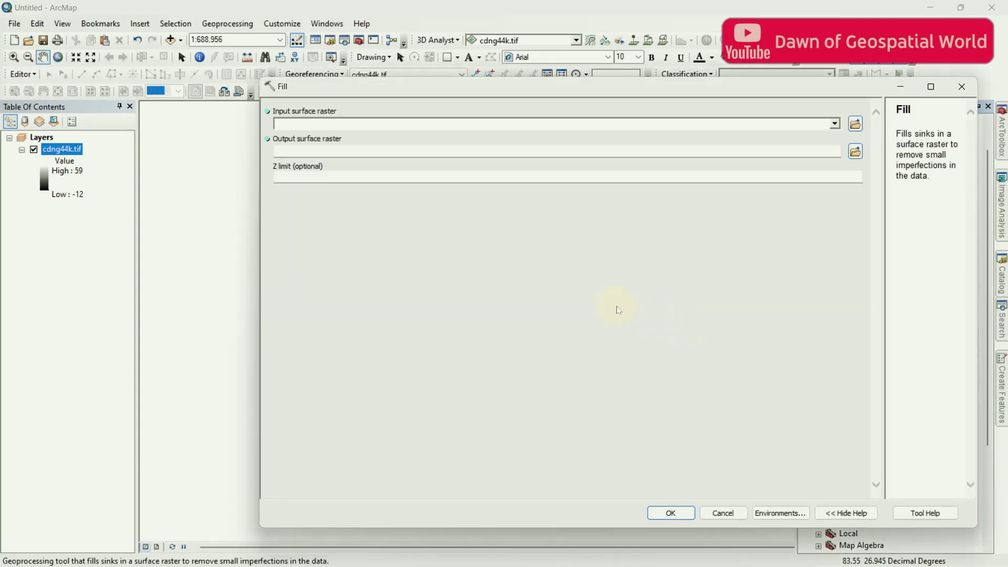
- Fill cdng44k.tif into an output named Fill, with parallel processing factor 0
{"action": "left_click", "coordinate": [835, 123]}
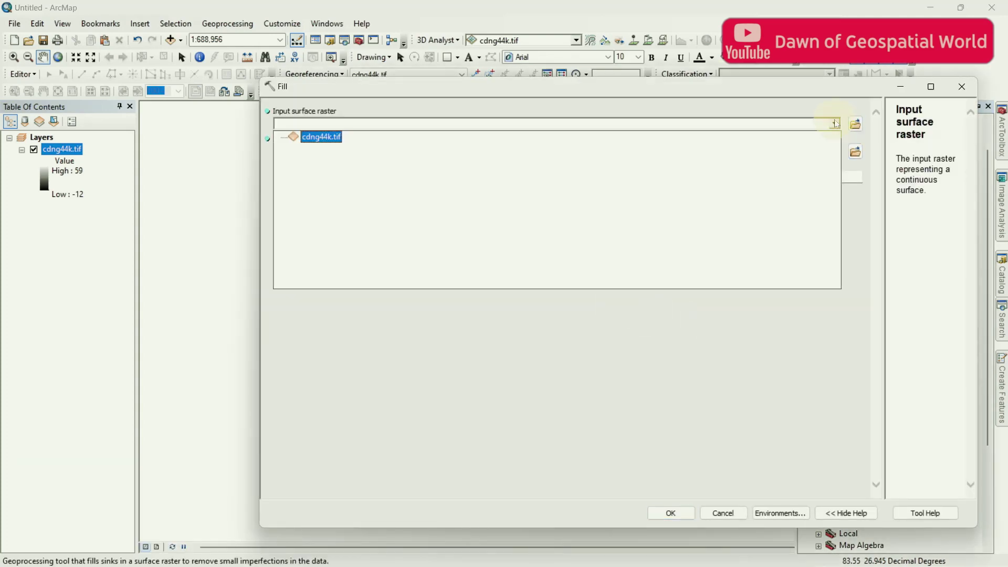
{"action": "left_click", "coordinate": [323, 138]}
{"action": "left_click", "coordinate": [517, 153]}
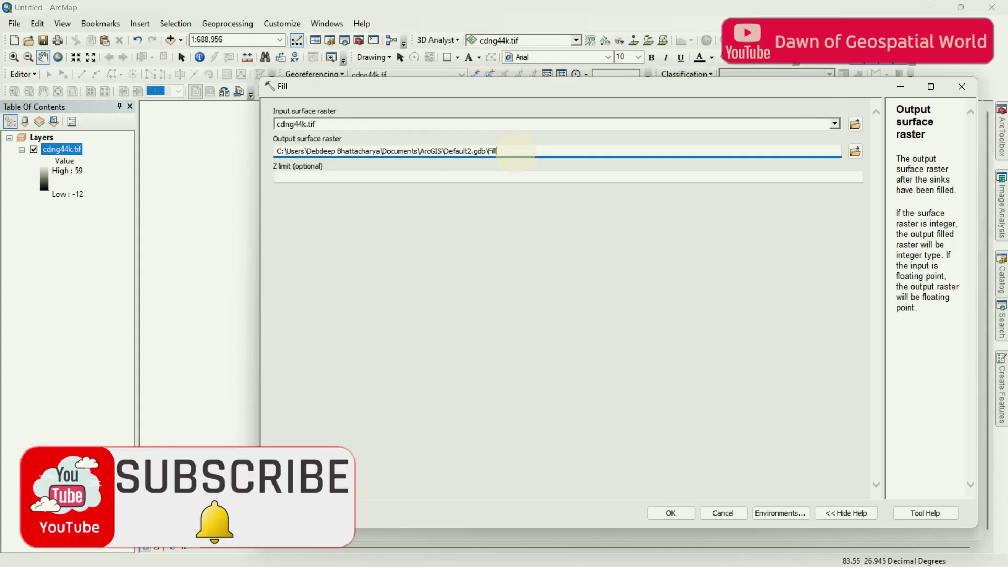
{"action": "left_click", "coordinate": [780, 513]}
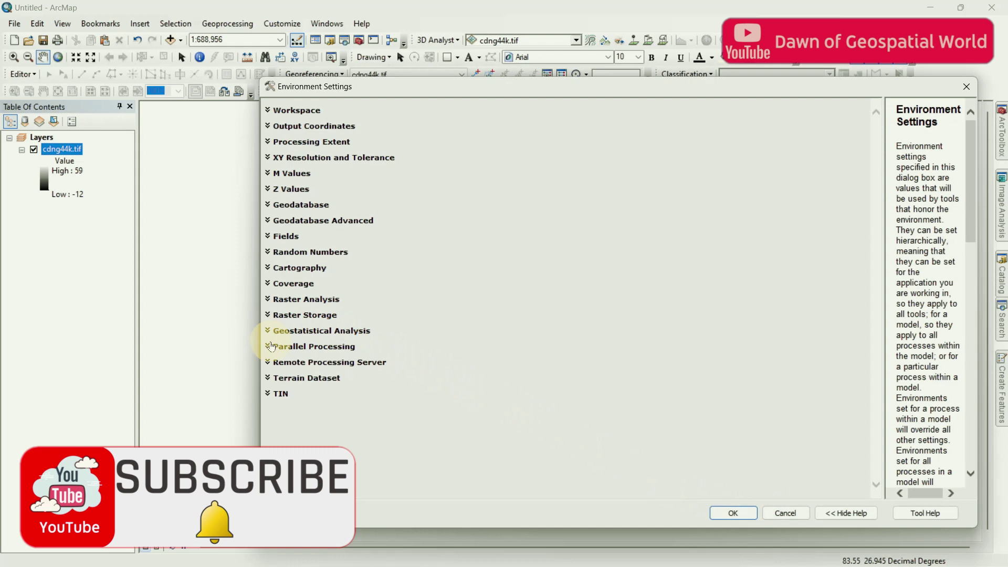
{"action": "left_click", "coordinate": [314, 346]}
{"action": "left_click", "coordinate": [289, 368]}
{"action": "type", "text": "0"}
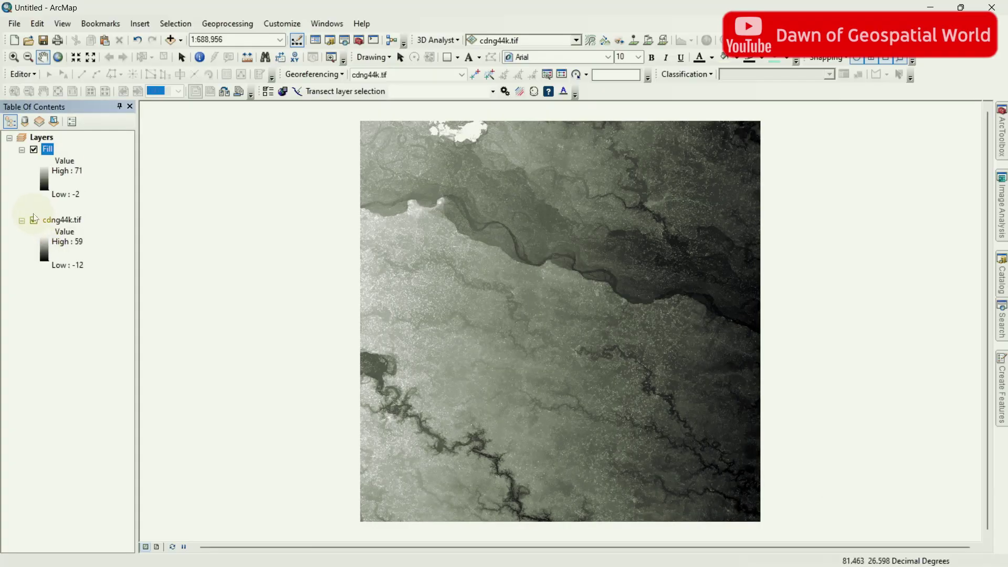
- Hide and collapse the cdng44k.tif layer, then open the Flow Direction tool
{"action": "left_click", "coordinate": [34, 221]}
{"action": "left_click", "coordinate": [21, 221]}
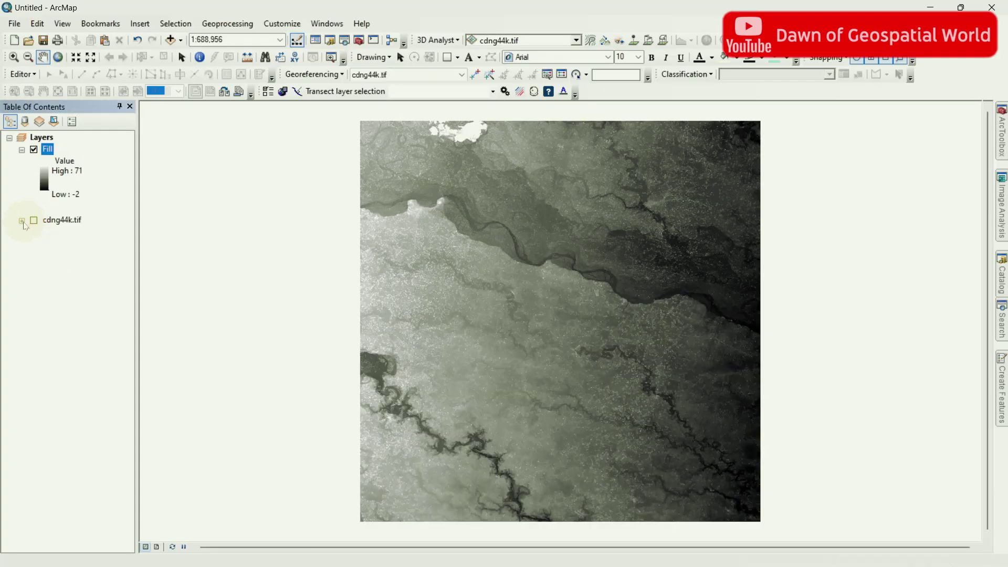
{"action": "left_click_drag", "start_coordinate": [869, 417], "coordinate": [864, 441]}
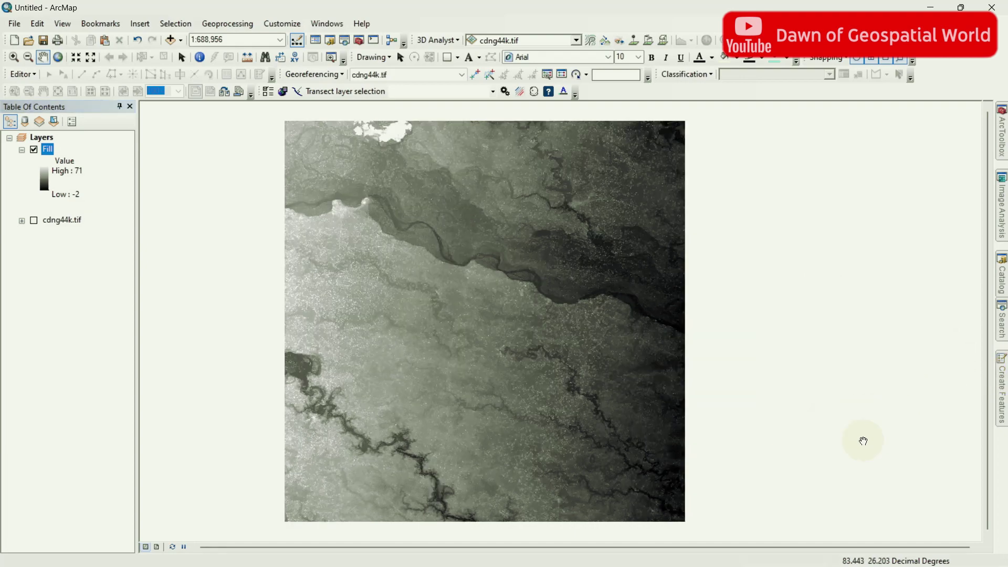
{"action": "mouse_move", "coordinate": [1002, 134]}
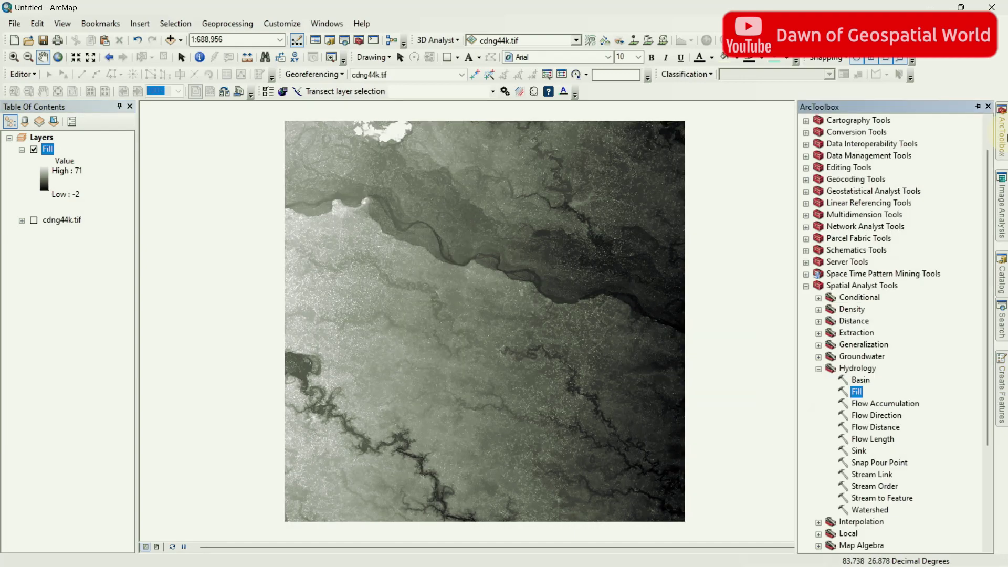
{"action": "left_click", "coordinate": [877, 416]}
{"action": "double_click", "coordinate": [882, 418]}
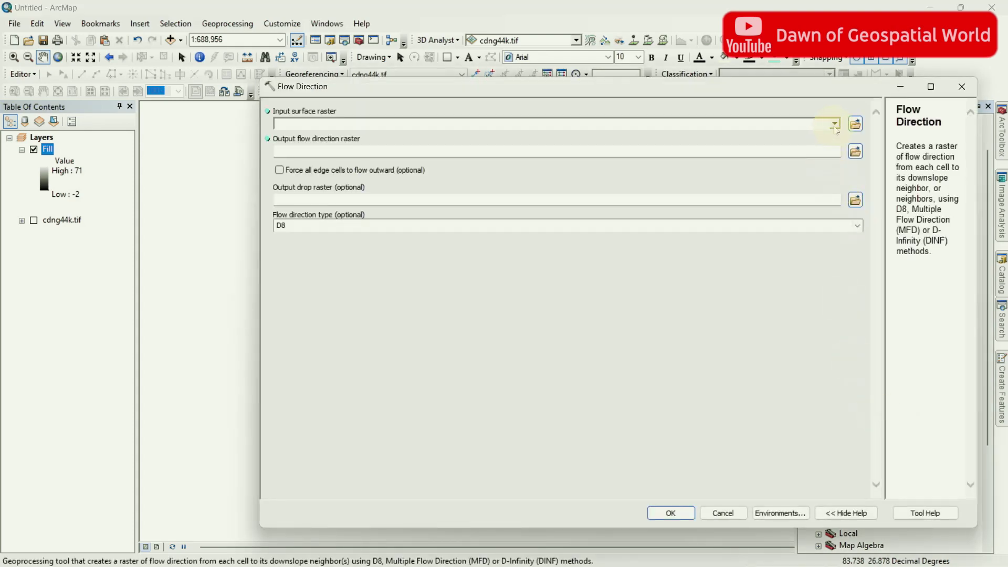
- Compute a FlowDir raster from Fill, then hide the Fill layer
{"action": "left_click", "coordinate": [835, 124]}
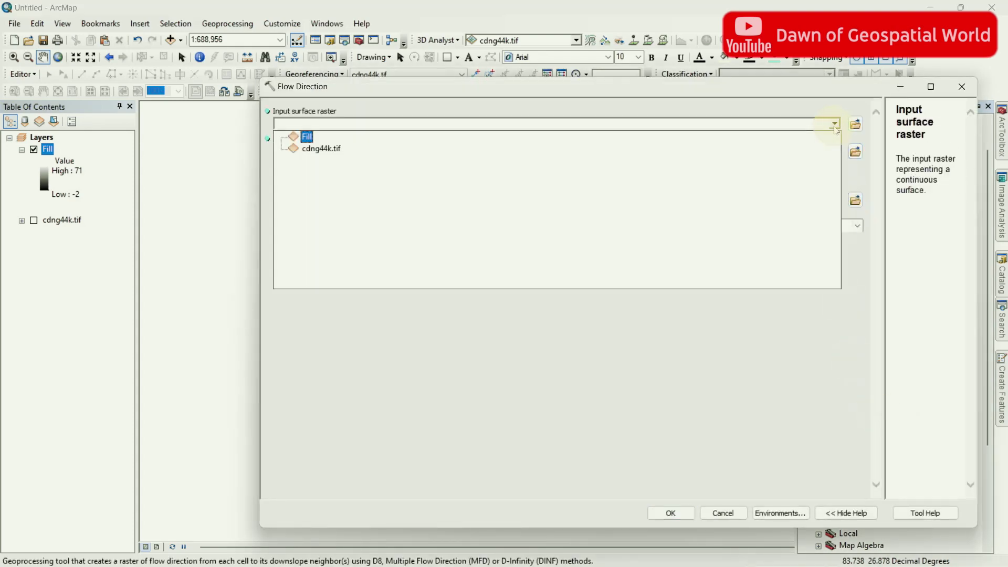
{"action": "left_click", "coordinate": [308, 137]}
{"action": "left_click", "coordinate": [532, 151]}
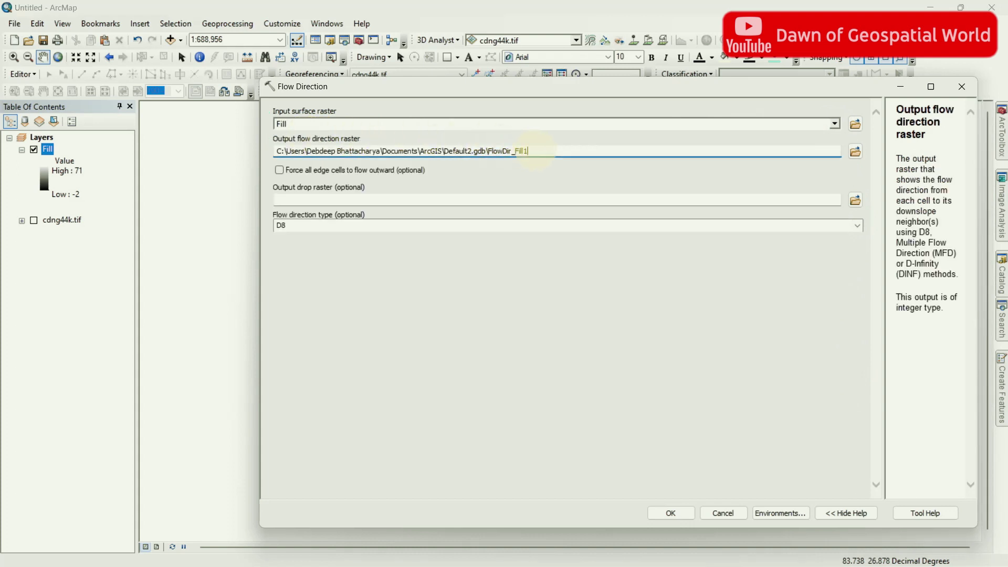
{"action": "left_click", "coordinate": [545, 291]}
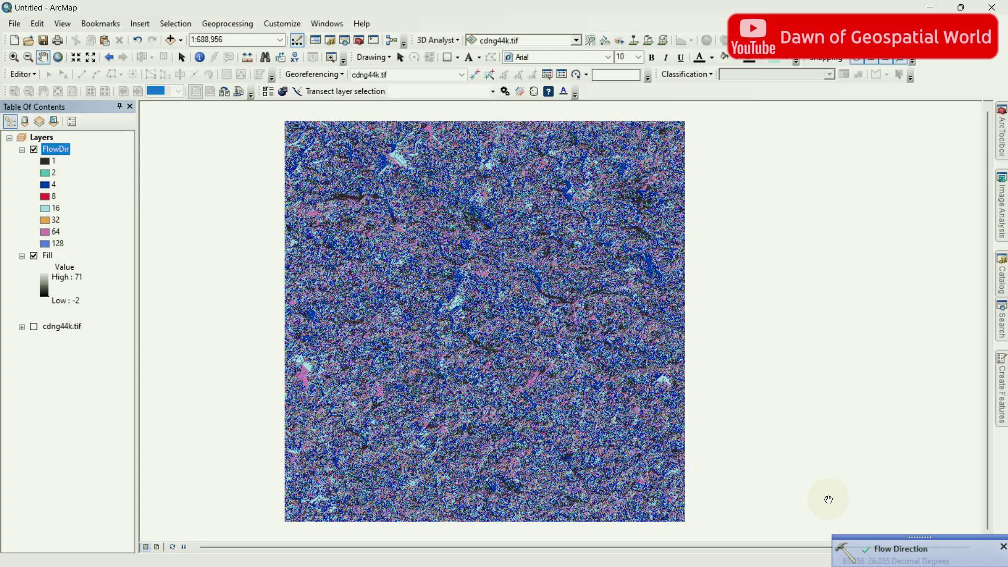
{"action": "left_click", "coordinate": [1004, 547]}
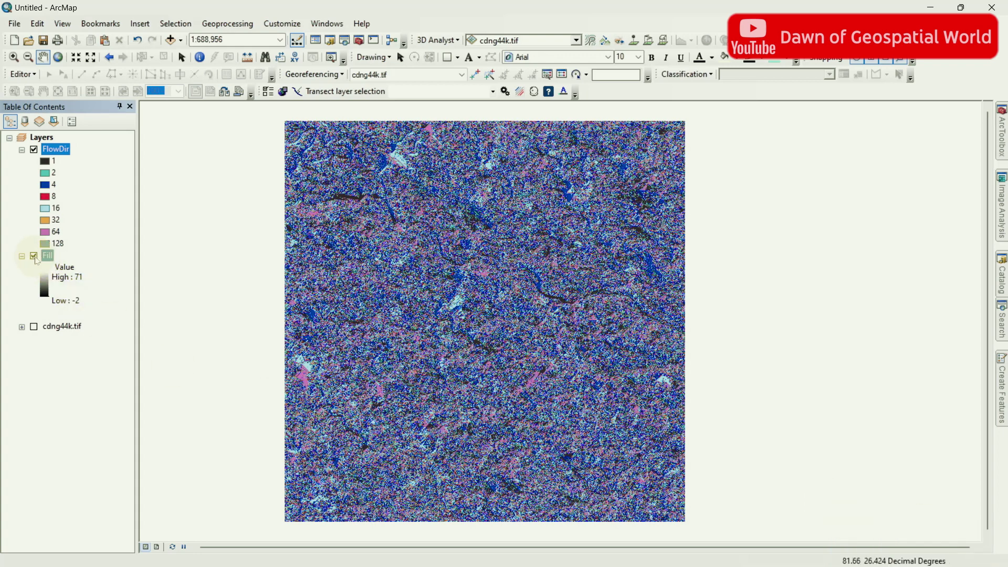
{"action": "left_click", "coordinate": [34, 256]}
{"action": "left_click", "coordinate": [22, 256]}
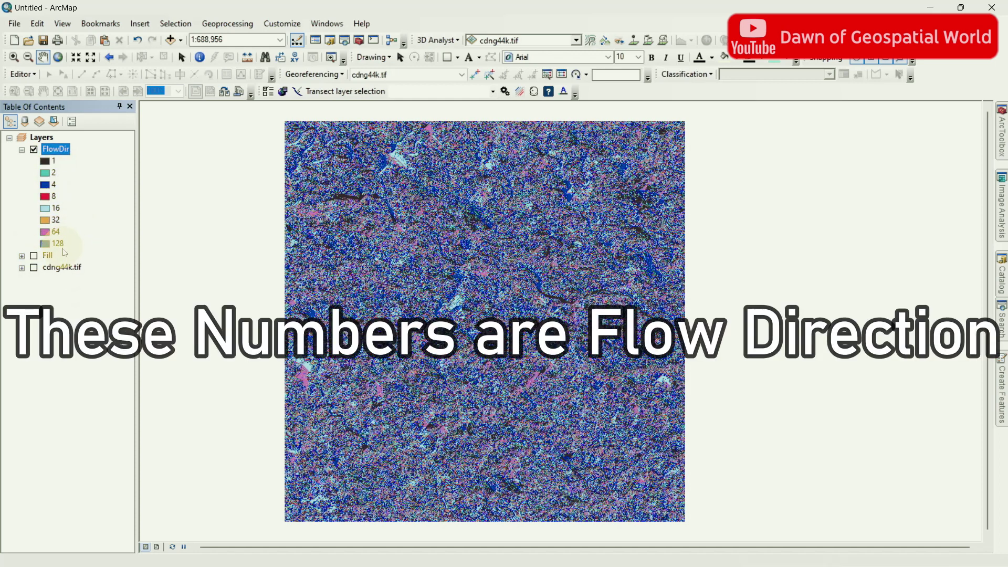
- Run Flow Accumulation on FlowDir with the output named FlowAcc
{"action": "left_click", "coordinate": [1002, 136]}
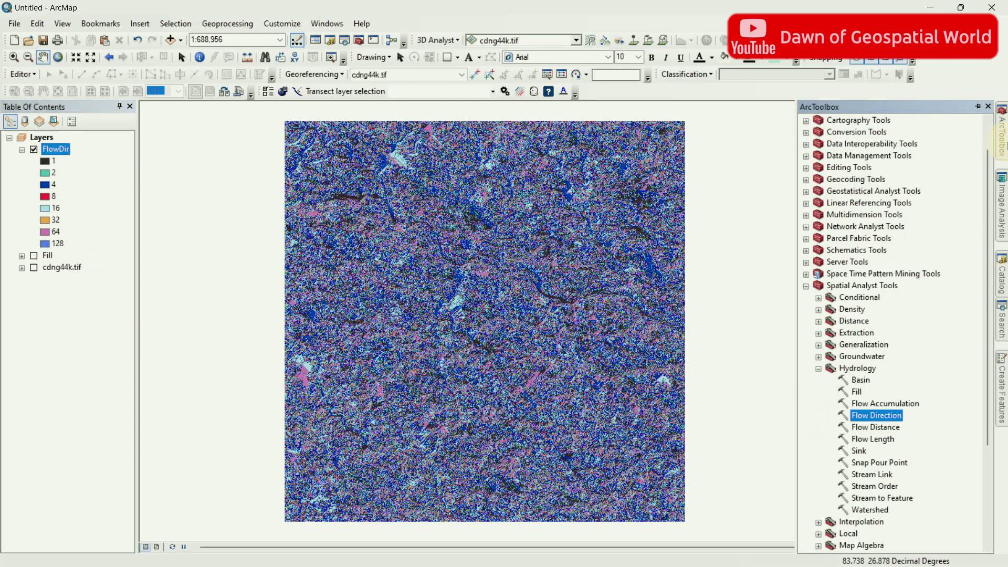
{"action": "double_click", "coordinate": [903, 405]}
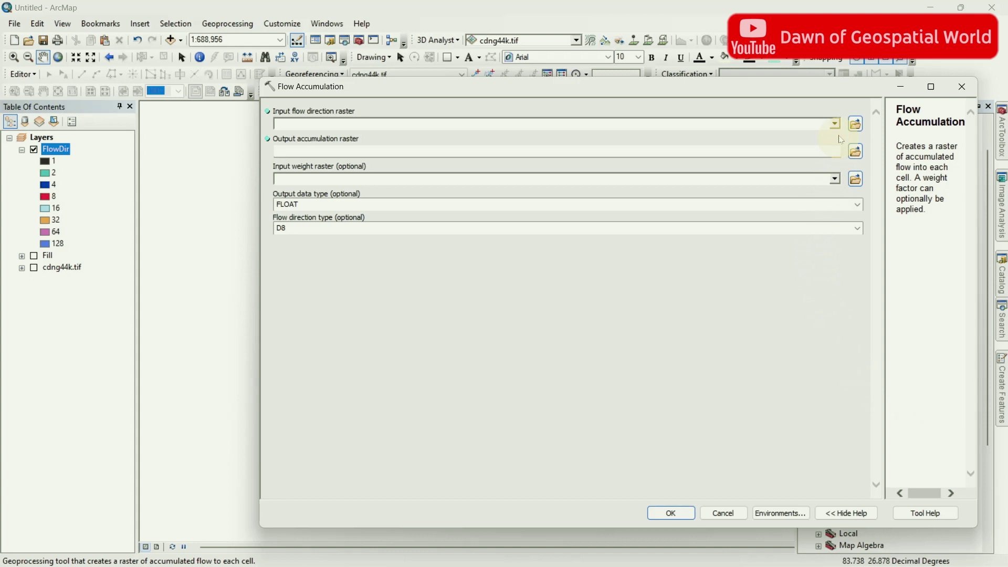
{"action": "left_click", "coordinate": [835, 125]}
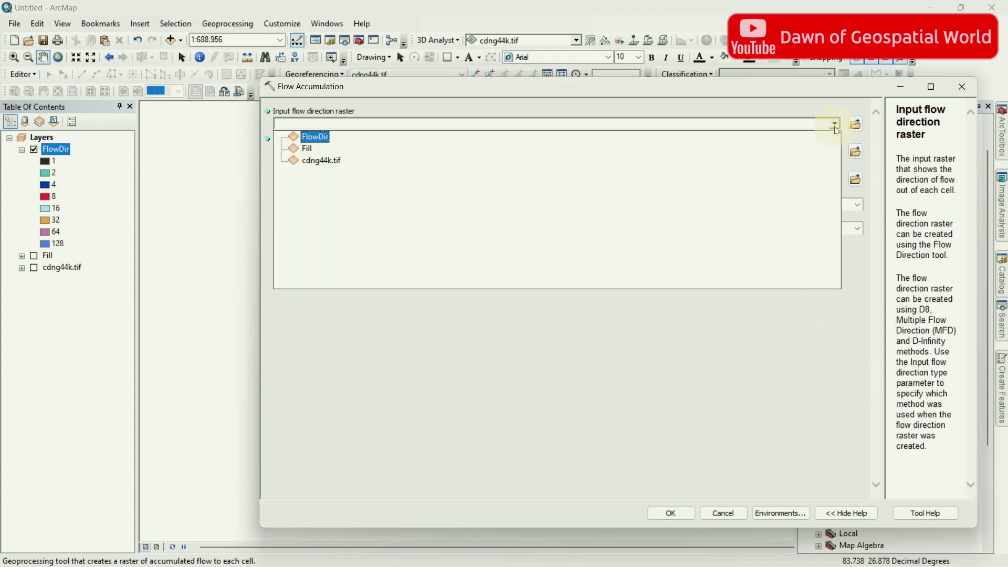
{"action": "left_click", "coordinate": [315, 137]}
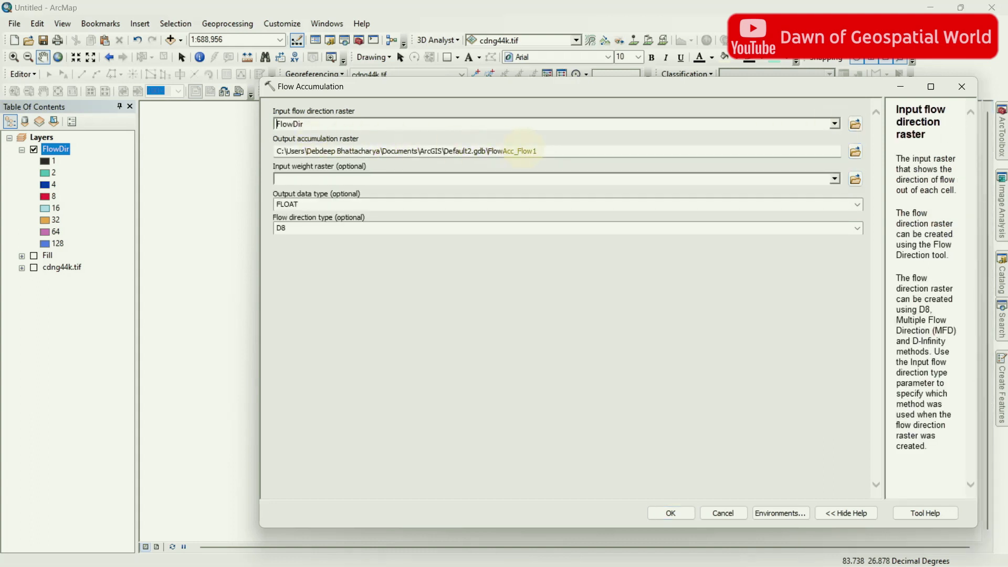
{"action": "left_click", "coordinate": [556, 151]}
{"action": "key", "text": "BackSpace"}
{"action": "left_click", "coordinate": [617, 287]}
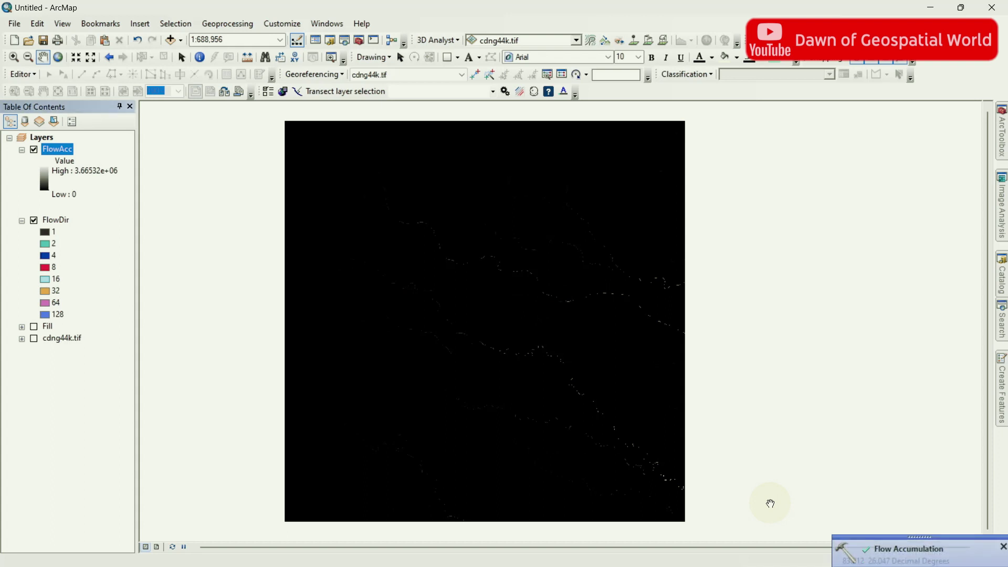
- Hide FlowDir and switch FlowAcc symbology to Classified with 2 classes
{"action": "left_click", "coordinate": [67, 152]}
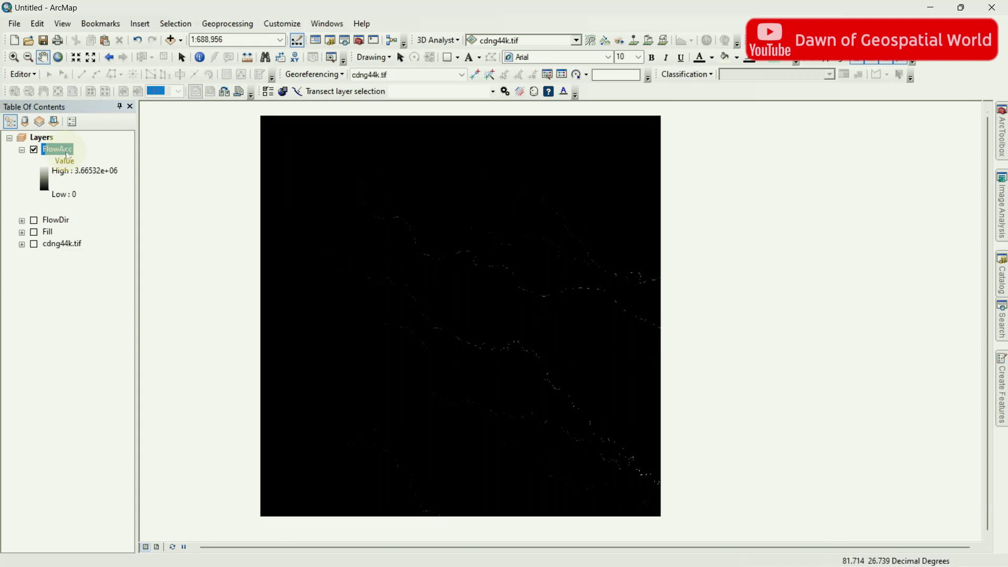
{"action": "right_click", "coordinate": [68, 152]}
{"action": "left_click", "coordinate": [142, 343]}
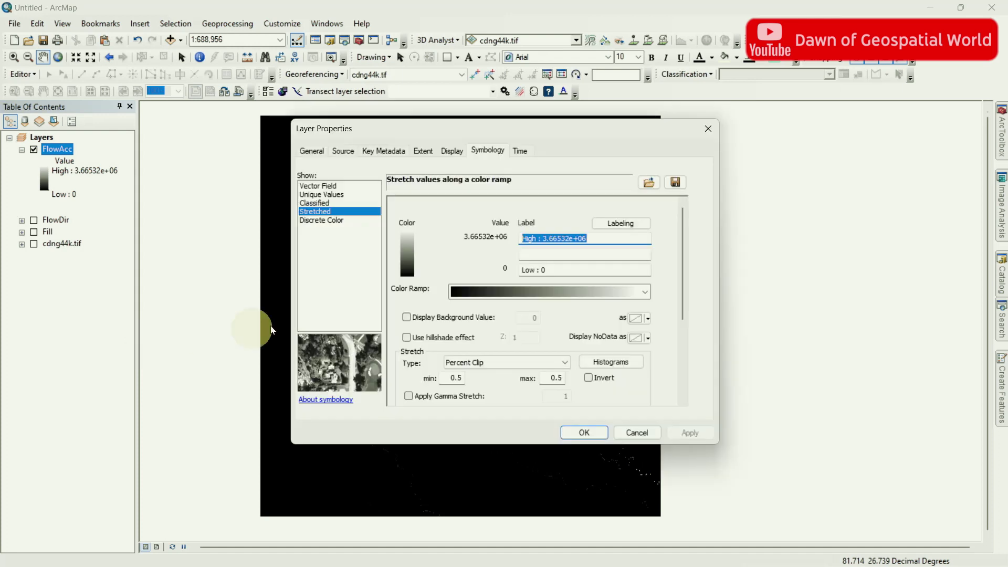
{"action": "left_click", "coordinate": [317, 202]}
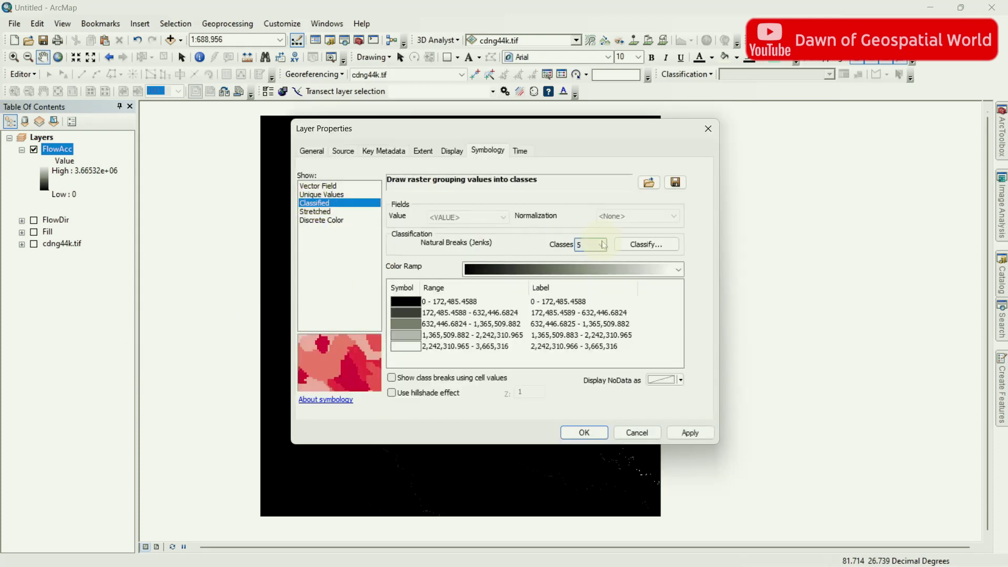
{"action": "left_click", "coordinate": [600, 245]}
{"action": "left_click", "coordinate": [580, 258]}
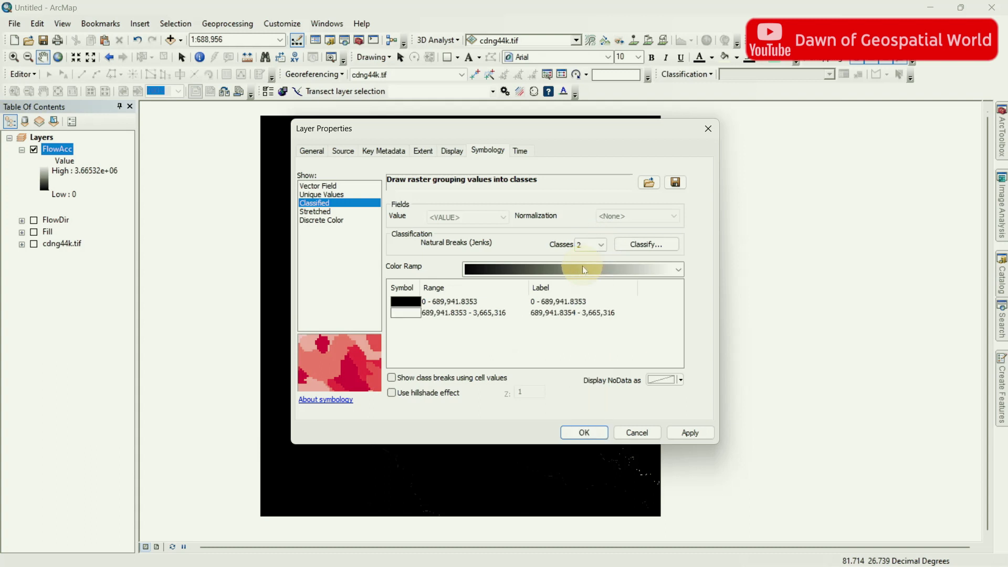
{"action": "left_click", "coordinate": [647, 244]}
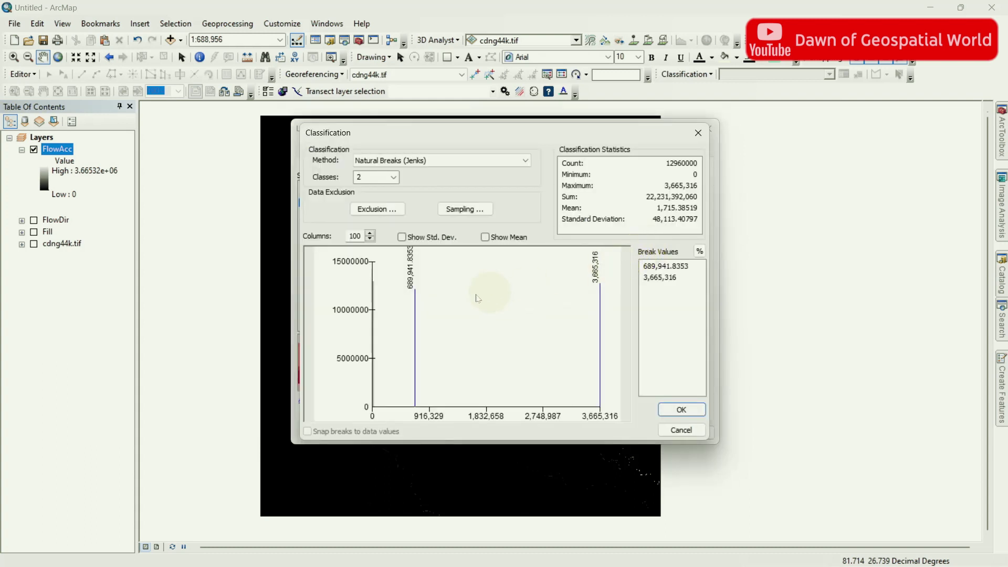
- Set the first class break to 10,000 and apply the symbology
{"action": "left_click", "coordinate": [672, 267]}
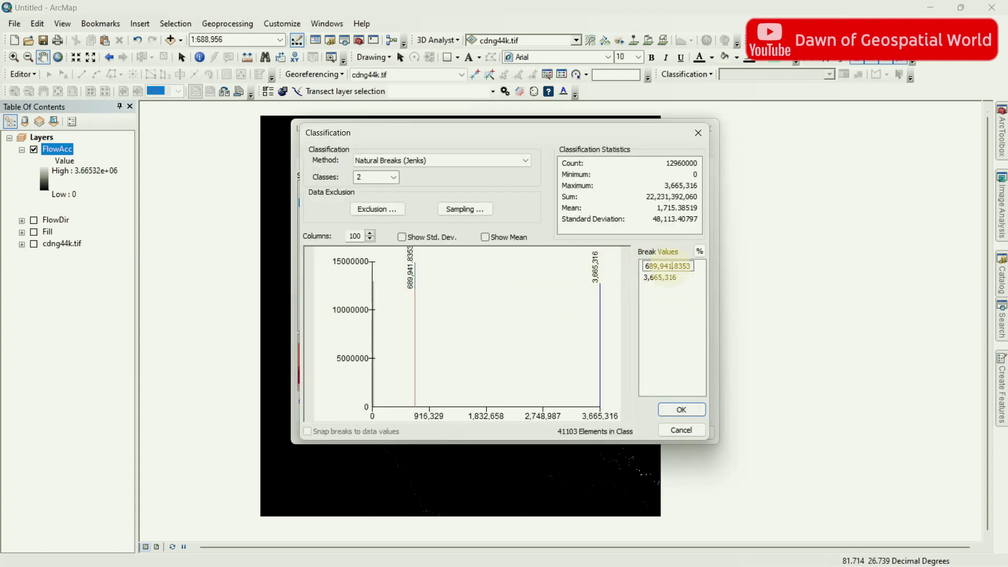
{"action": "double_click", "coordinate": [671, 266]}
{"action": "type", "text": "10,"}
{"action": "type", "text": "0000"}
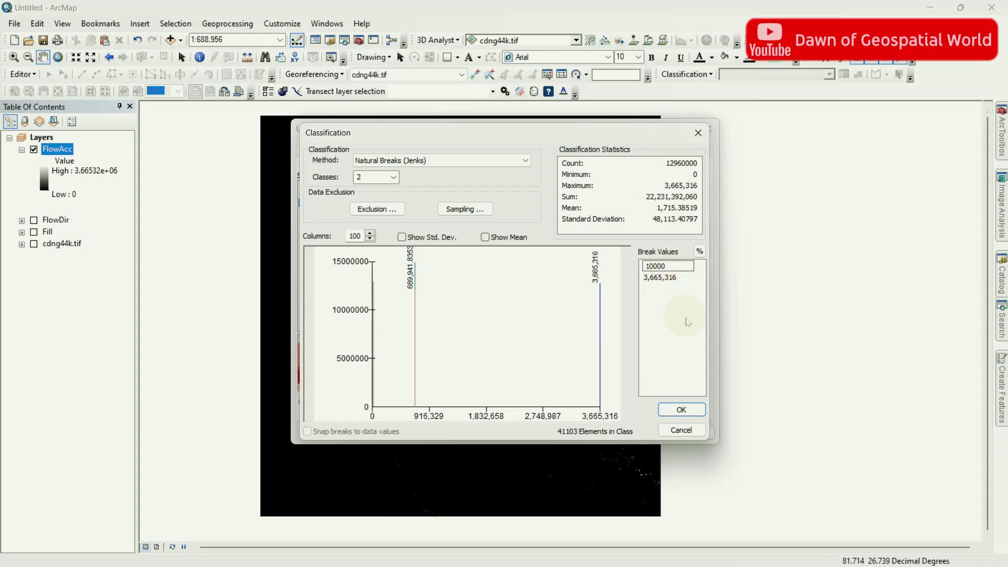
{"action": "key", "text": "Return"}
{"action": "left_click", "coordinate": [683, 411]}
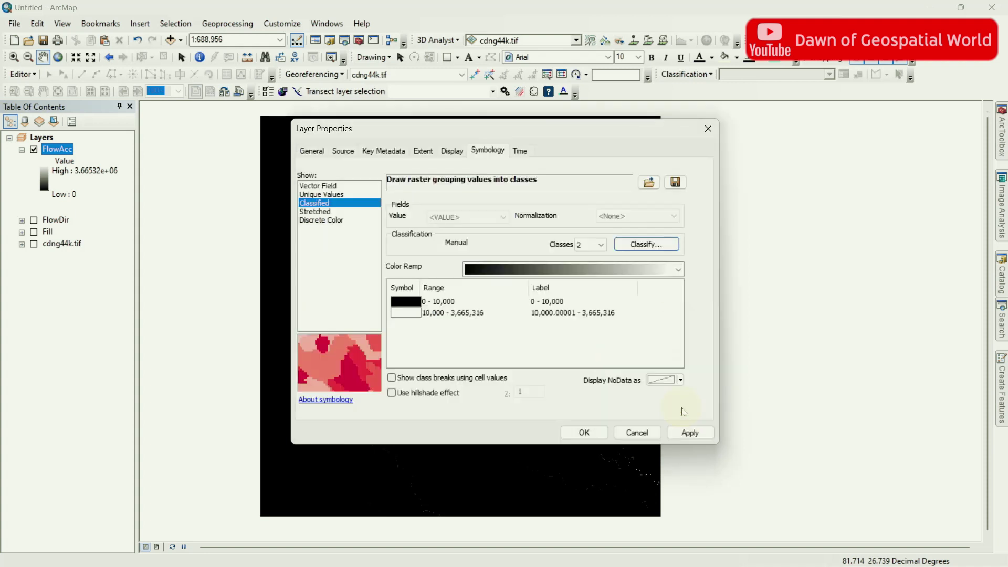
{"action": "left_click", "coordinate": [683, 432]}
{"action": "left_click", "coordinate": [584, 432]}
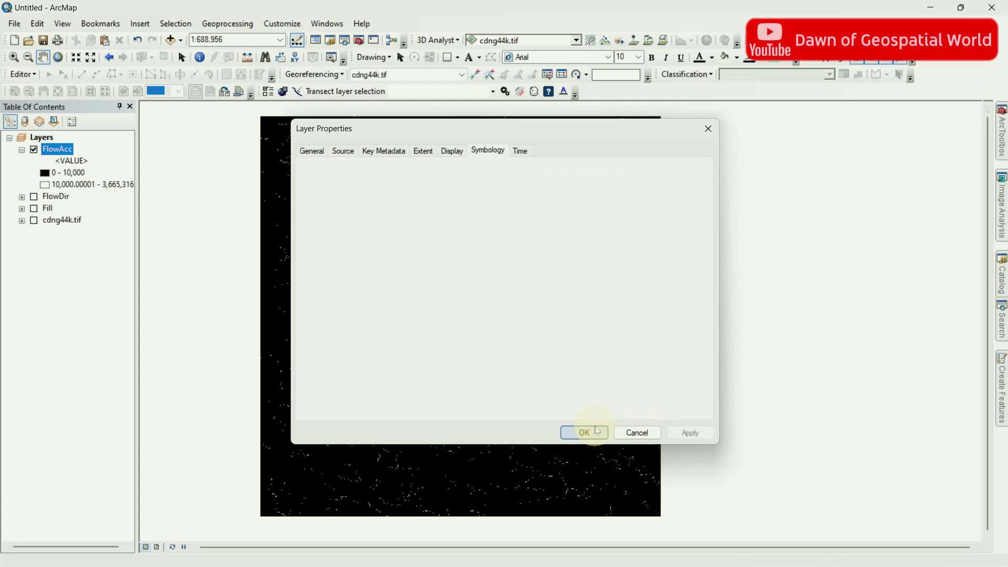
- Zoom in on the streams and reapply the classes with the break at 15,000
{"action": "left_click", "coordinate": [13, 57]}
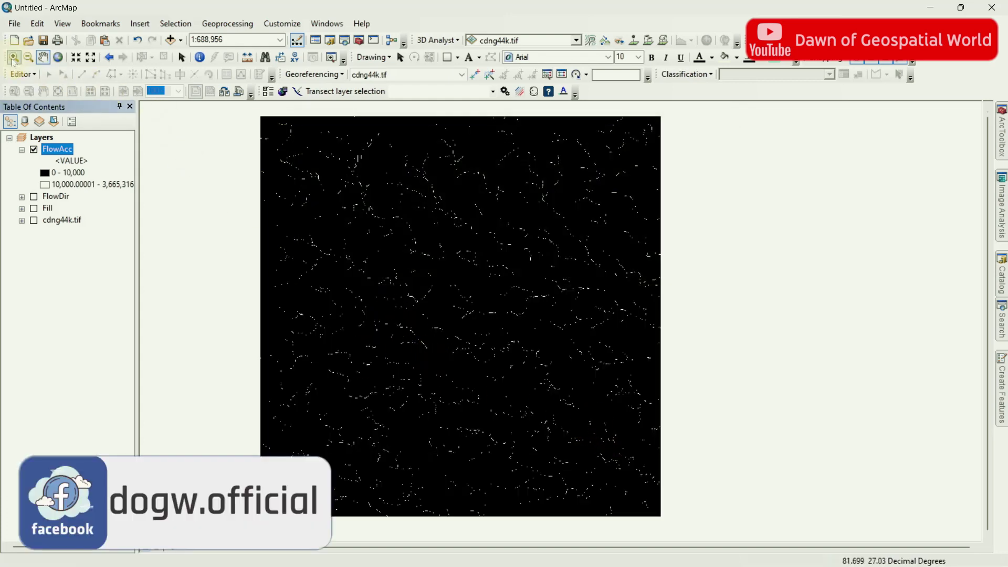
{"action": "left_click_drag", "start_coordinate": [324, 355], "coordinate": [457, 464]}
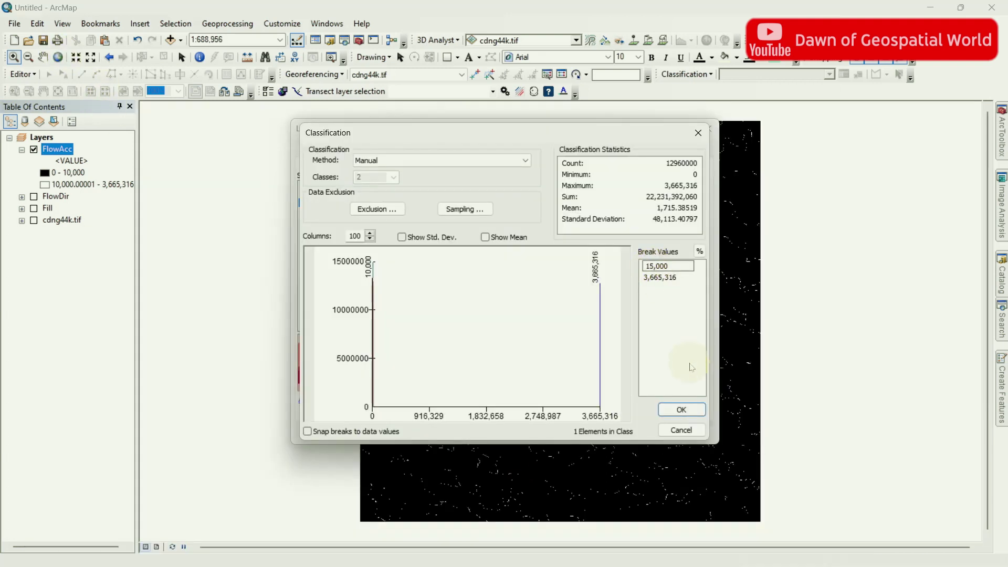
{"action": "left_click", "coordinate": [689, 410]}
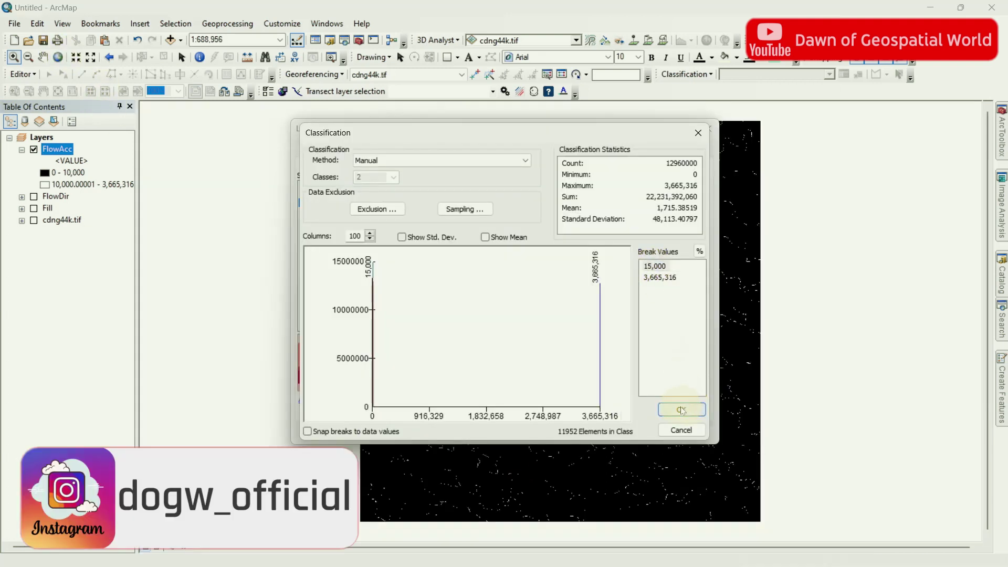
{"action": "left_click", "coordinate": [682, 410]}
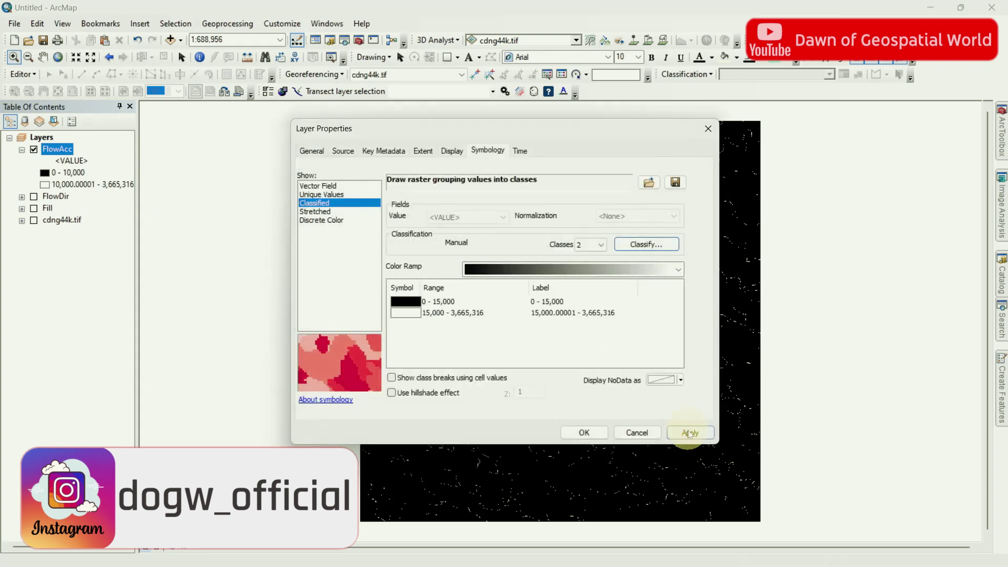
{"action": "left_click", "coordinate": [689, 433]}
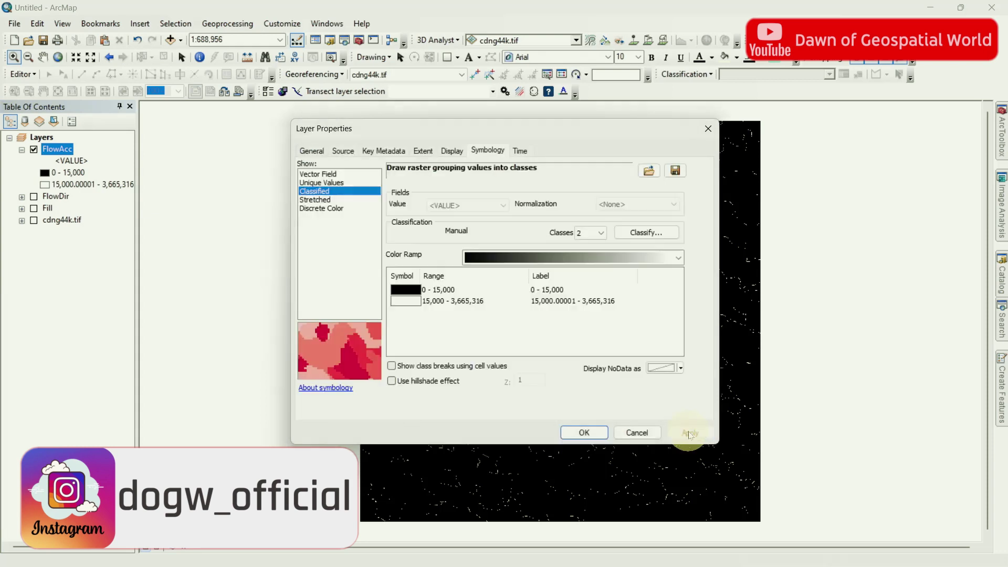
{"action": "left_click", "coordinate": [580, 433]}
{"action": "left_click_drag", "start_coordinate": [439, 355], "coordinate": [592, 441]}
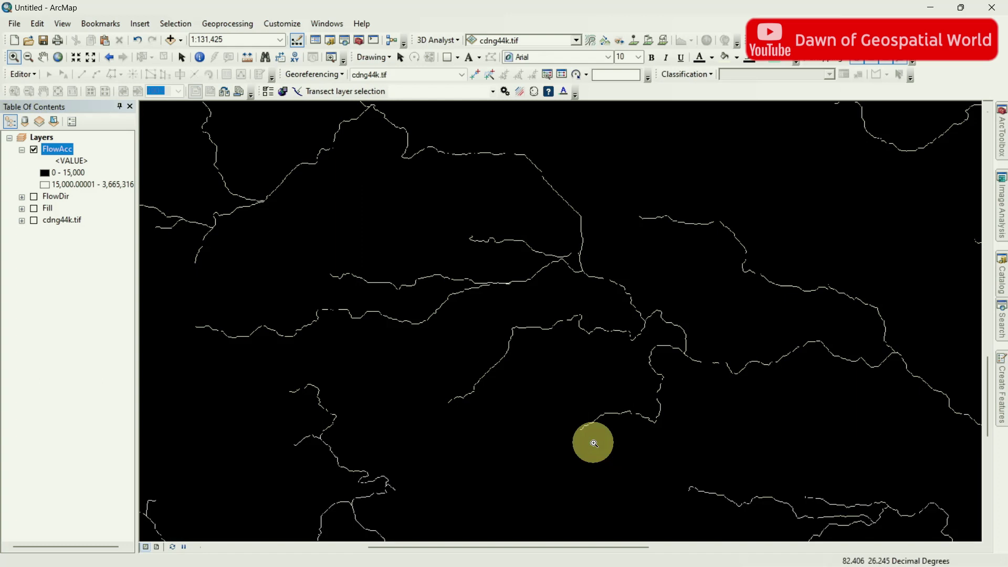
- Zoom into a stream junction, return to full extent, and pan the view left
{"action": "left_click", "coordinate": [661, 347]}
{"action": "left_click", "coordinate": [58, 56]}
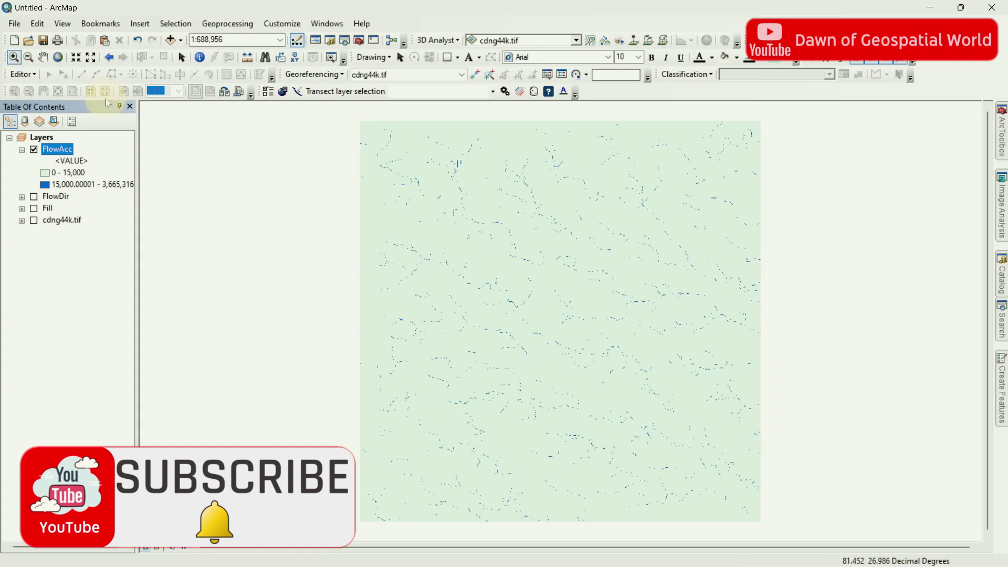
{"action": "left_click", "coordinate": [43, 57]}
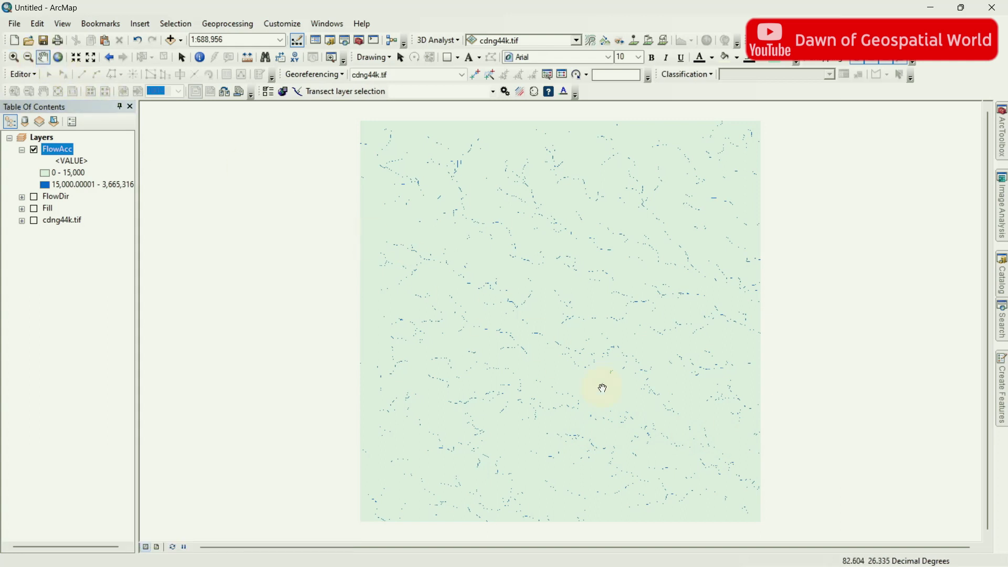
{"action": "left_click_drag", "start_coordinate": [602, 388], "coordinate": [481, 386]}
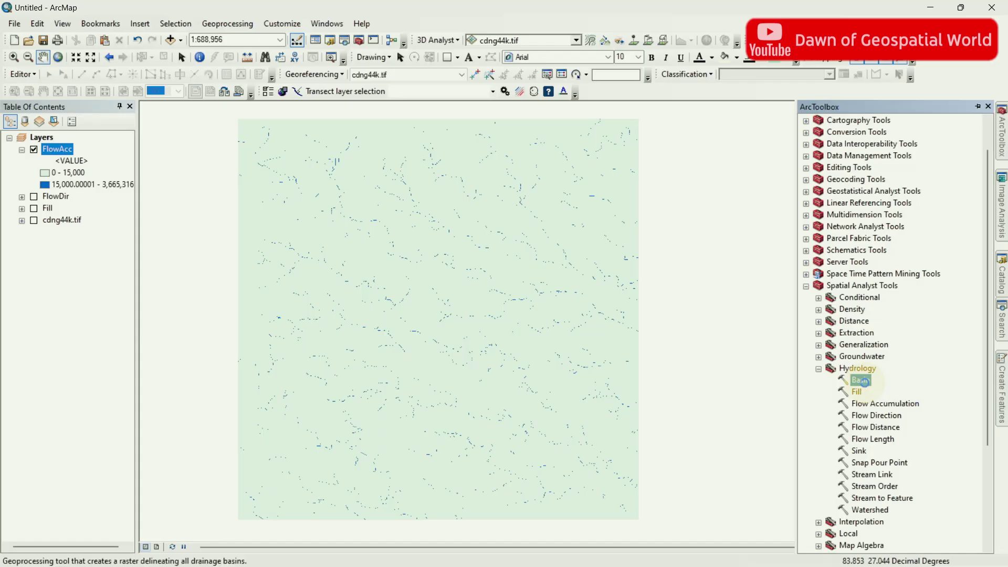
- Run the Basin tool on FlowDir with the default output path
{"action": "double_click", "coordinate": [864, 379]}
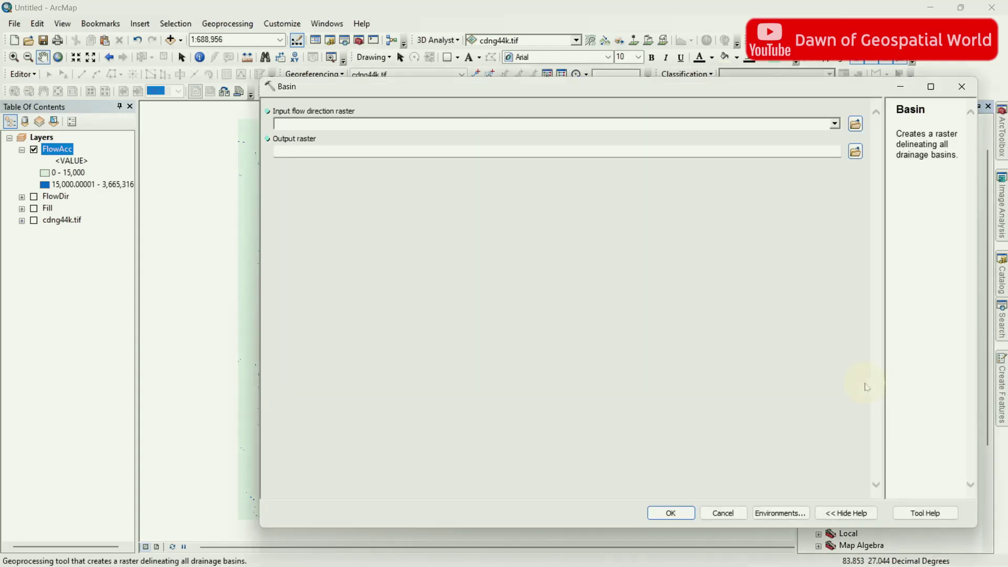
{"action": "left_click", "coordinate": [835, 124]}
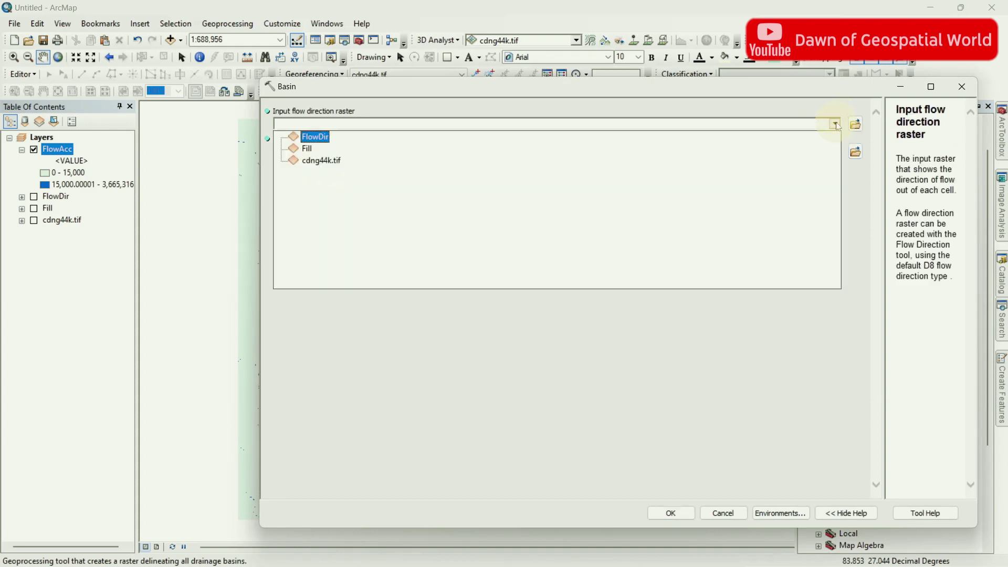
{"action": "left_click", "coordinate": [314, 138]}
{"action": "left_click", "coordinate": [548, 153]}
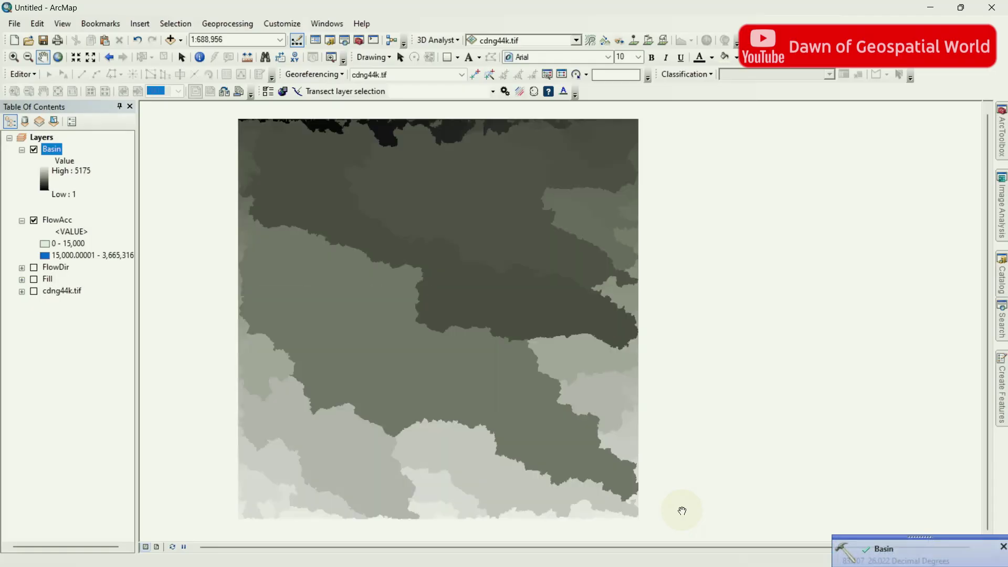
{"action": "left_click", "coordinate": [1003, 547]}
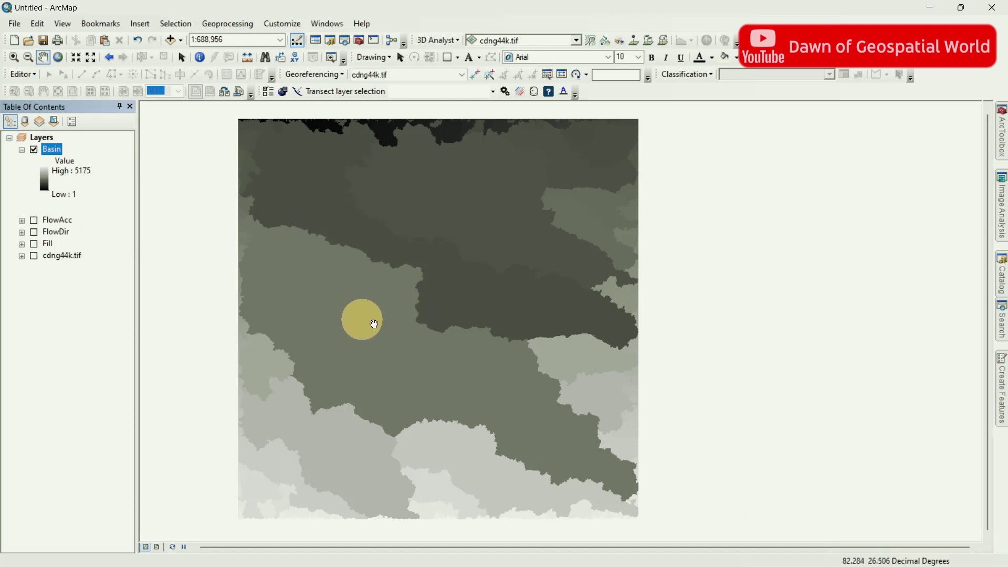
- Run Conversion Tools > From Raster > Raster to Polygon with Basin as input
{"action": "mouse_move", "coordinate": [1002, 129]}
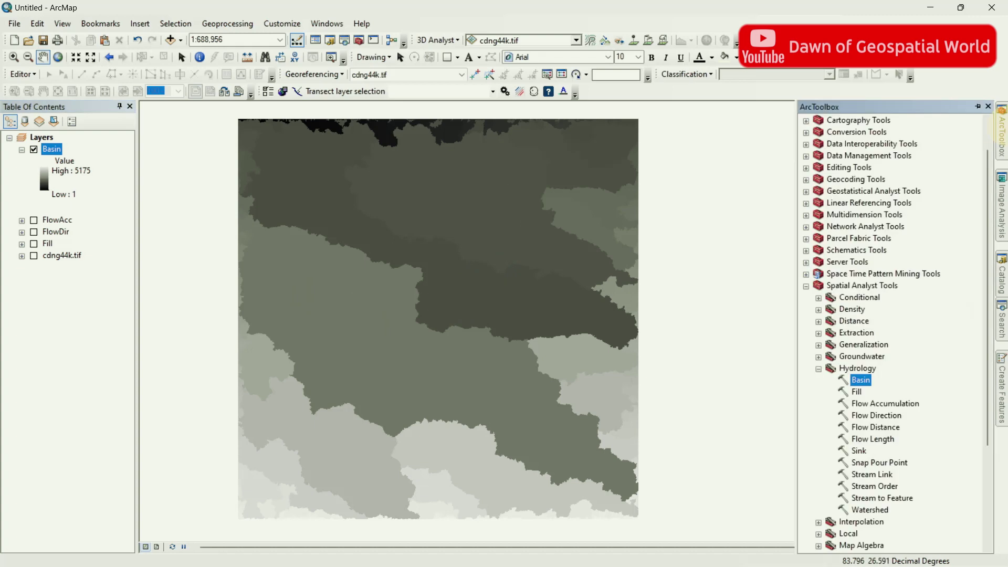
{"action": "left_click", "coordinate": [806, 132]}
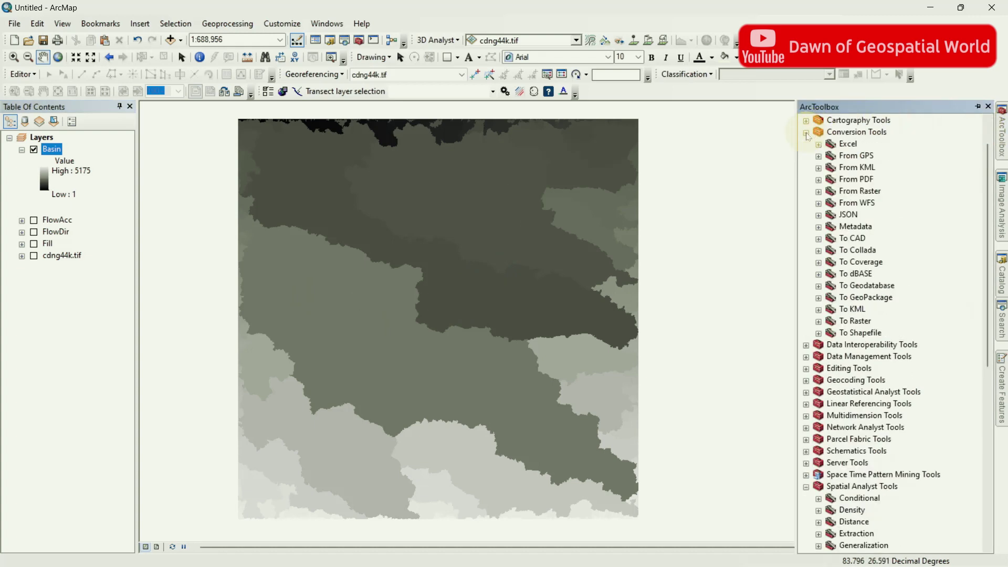
{"action": "left_click", "coordinate": [819, 192]}
{"action": "double_click", "coordinate": [895, 240]}
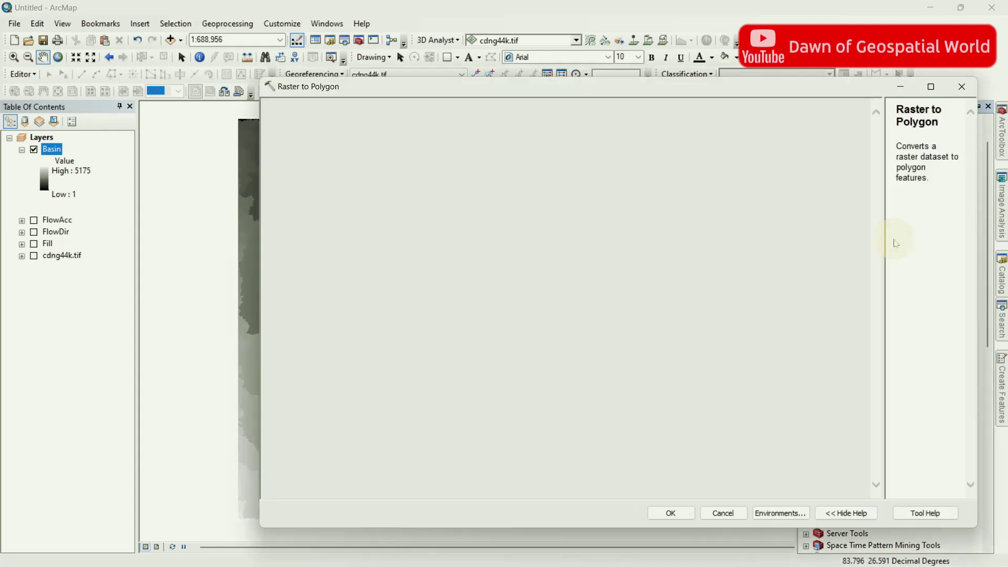
{"action": "left_click", "coordinate": [835, 124]}
{"action": "left_click", "coordinate": [315, 137]}
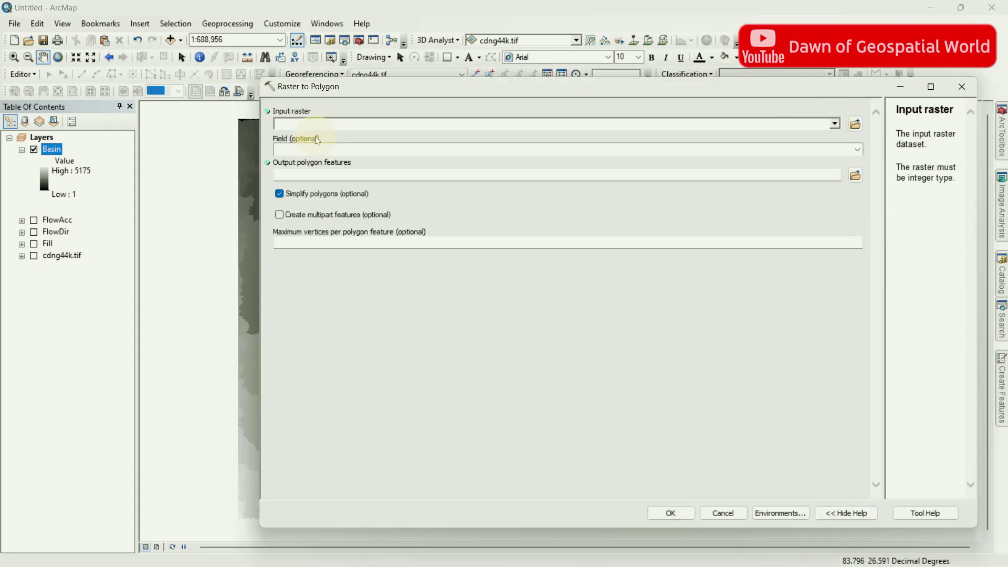
{"action": "left_click", "coordinate": [591, 174]}
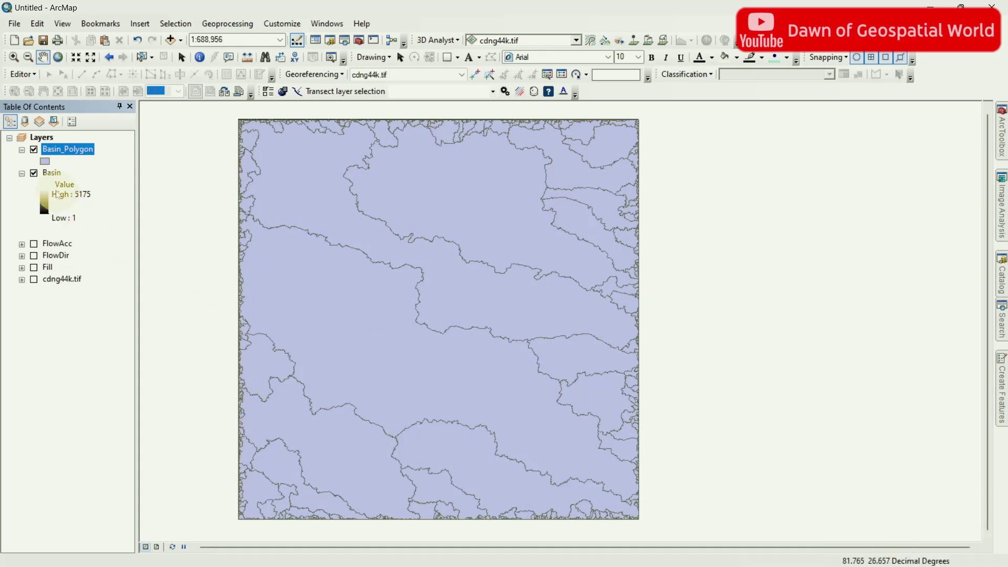
- Hide the Basin raster and select the basin polygon containing the outlet
{"action": "left_click", "coordinate": [35, 175]}
{"action": "left_click", "coordinate": [34, 174]}
{"action": "left_click", "coordinate": [22, 173]}
{"action": "left_click", "coordinate": [141, 59]}
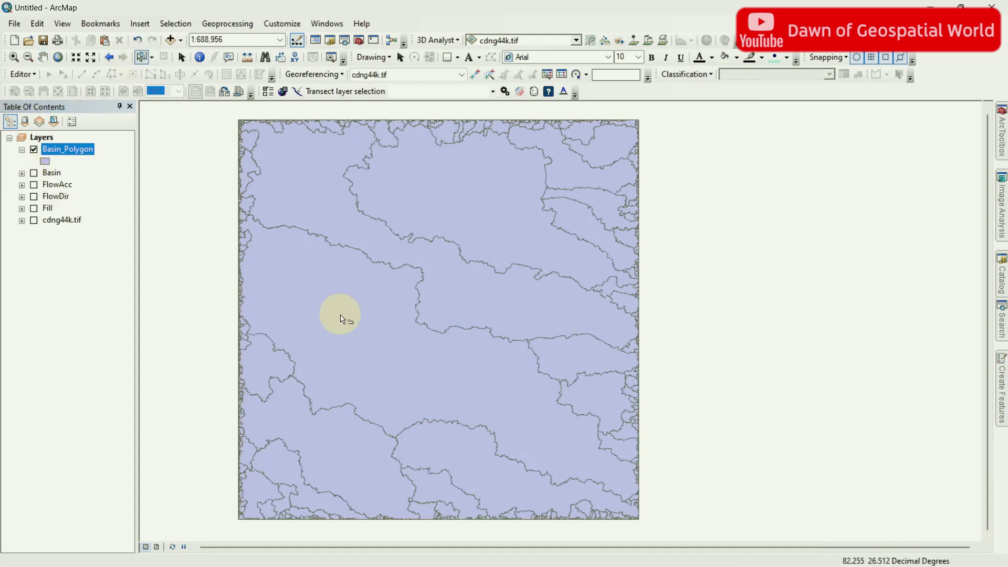
{"action": "left_click", "coordinate": [341, 317]}
{"action": "left_click", "coordinate": [444, 298]}
{"action": "left_click", "coordinate": [375, 323]}
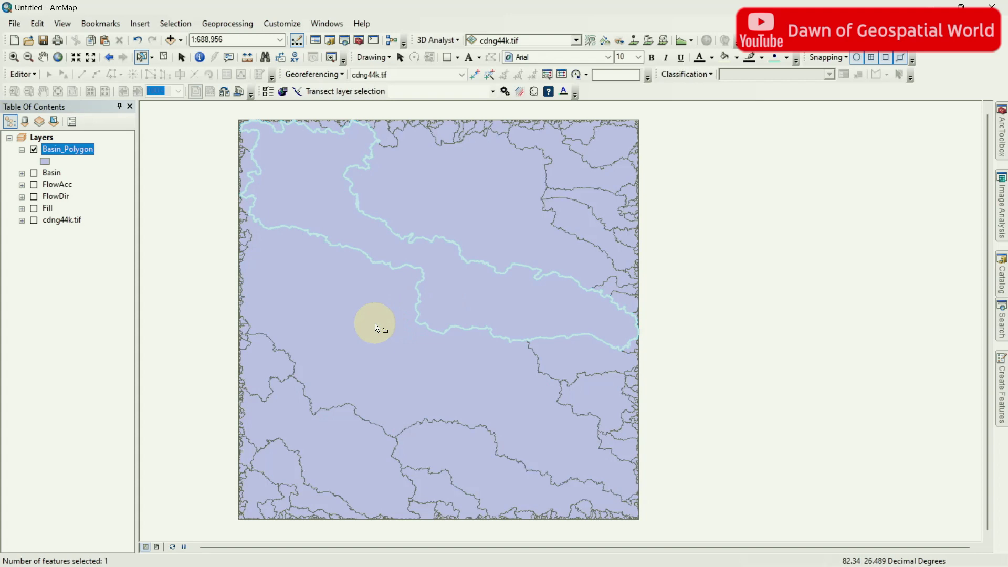
- Export the selected polygon as data into the home Hydrological Analysis folder
{"action": "right_click", "coordinate": [68, 147]}
{"action": "mouse_move", "coordinate": [185, 370]}
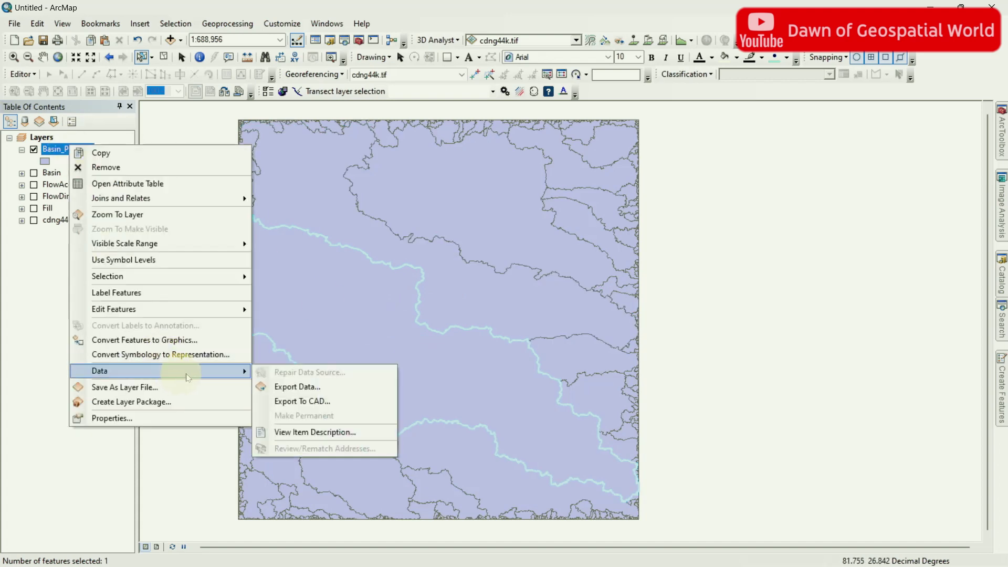
{"action": "left_click", "coordinate": [360, 385]}
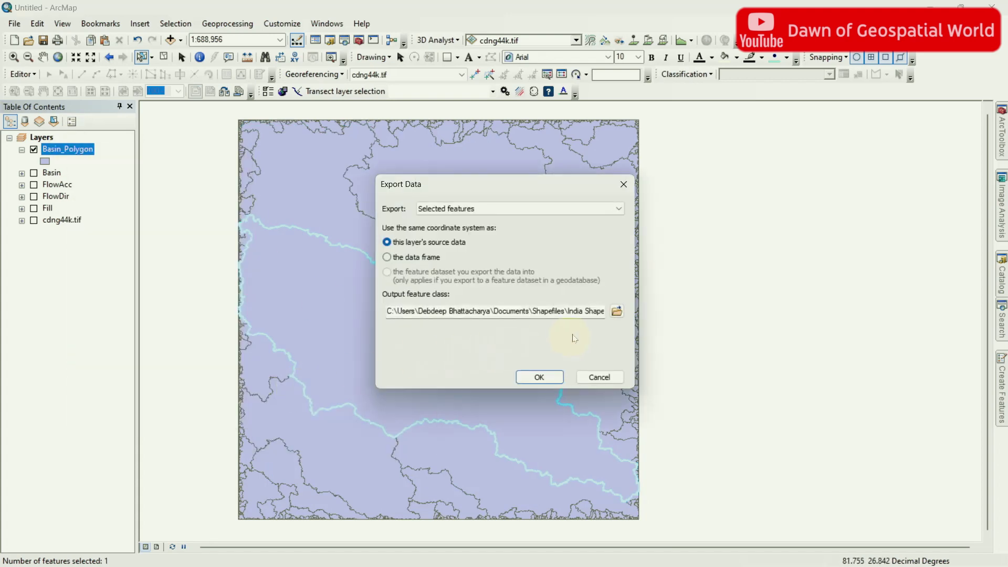
{"action": "left_click", "coordinate": [617, 311]}
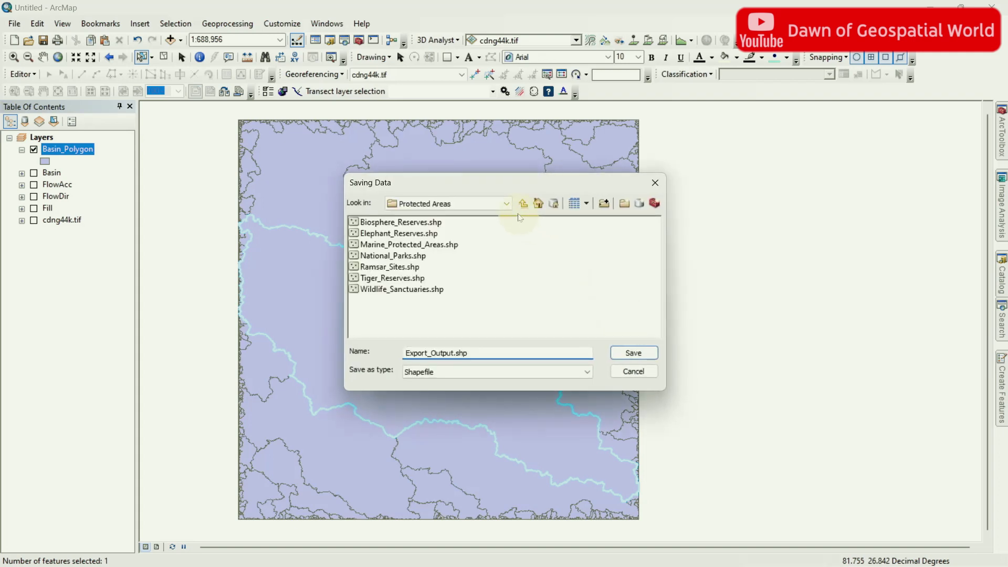
{"action": "left_click", "coordinate": [507, 204]}
{"action": "left_click", "coordinate": [507, 279]}
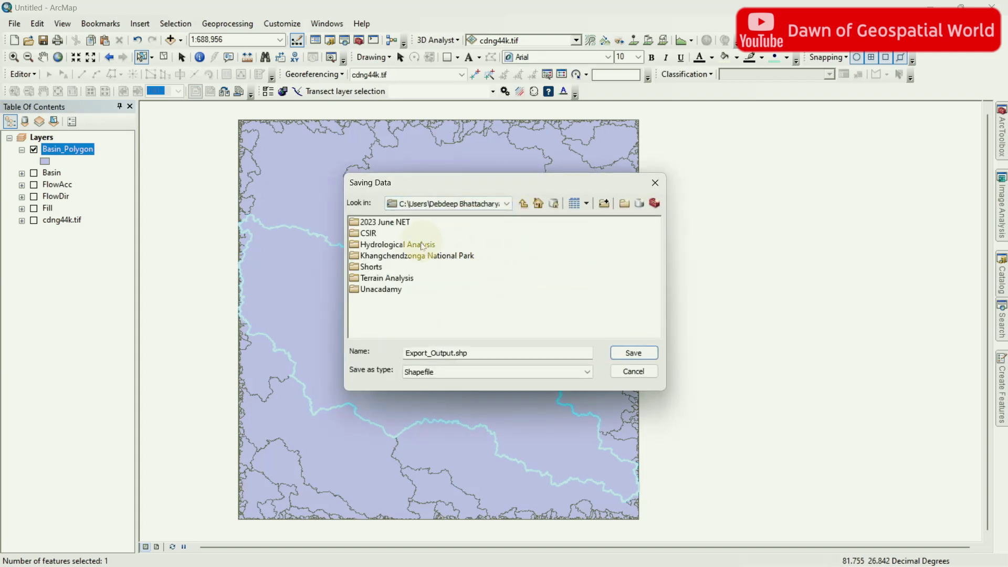
{"action": "double_click", "coordinate": [415, 245]}
- Save the export as River_Basin, add it to the map, and hide Basin_Polygon
{"action": "left_click_drag", "start_coordinate": [499, 353], "coordinate": [387, 355]}
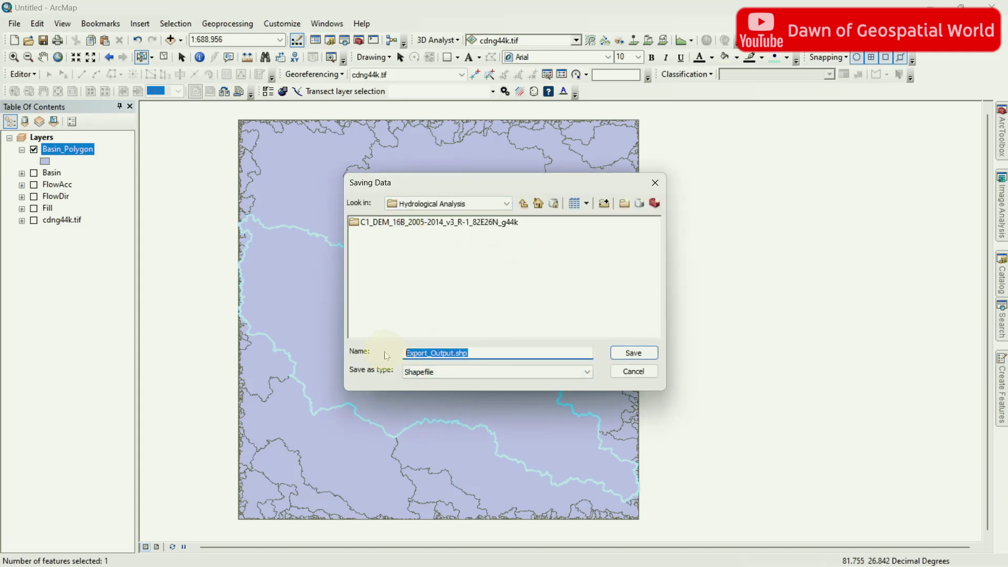
{"action": "type", "text": "River Basin"}
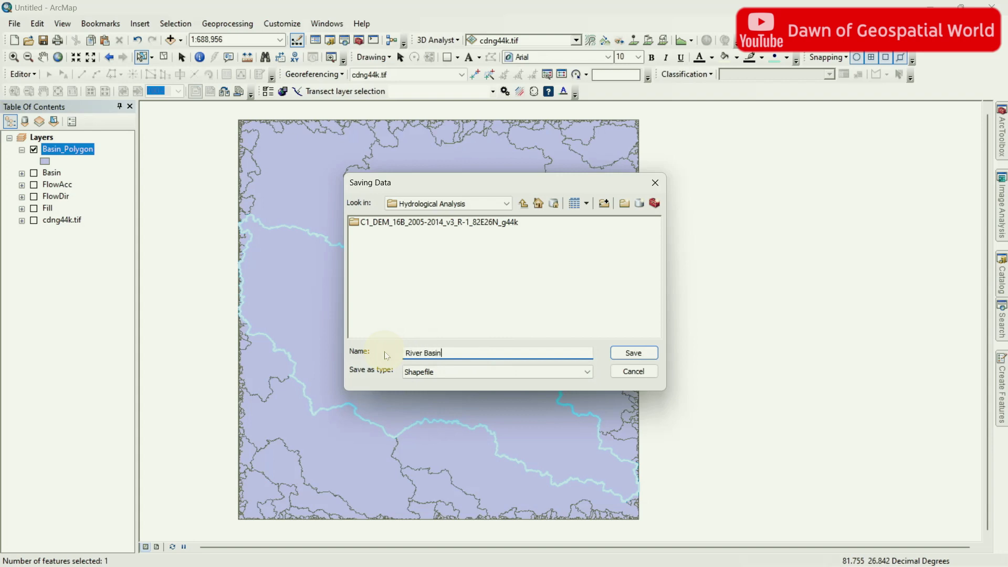
{"action": "left_click", "coordinate": [632, 353]}
{"action": "left_click", "coordinate": [539, 377]}
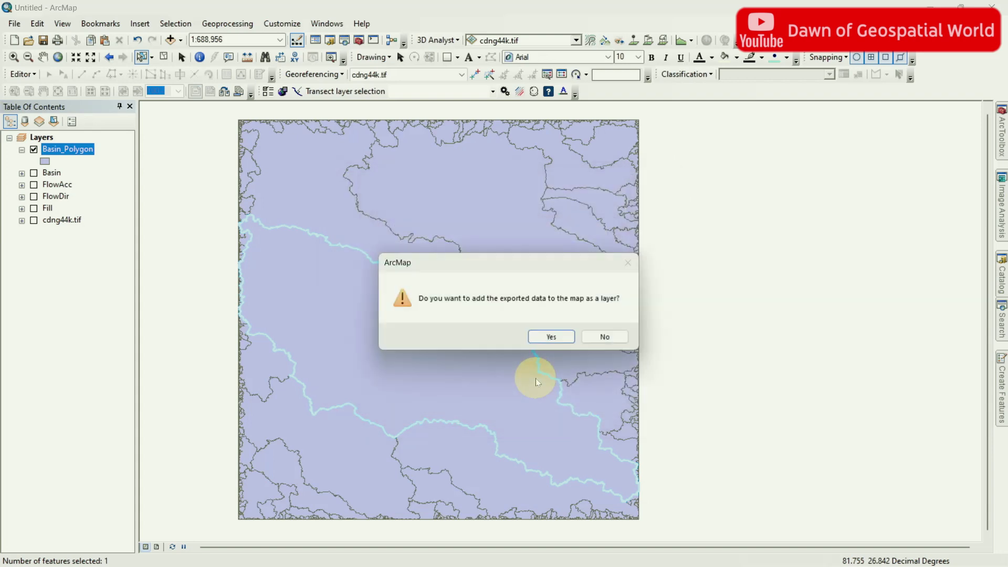
{"action": "left_click", "coordinate": [556, 337]}
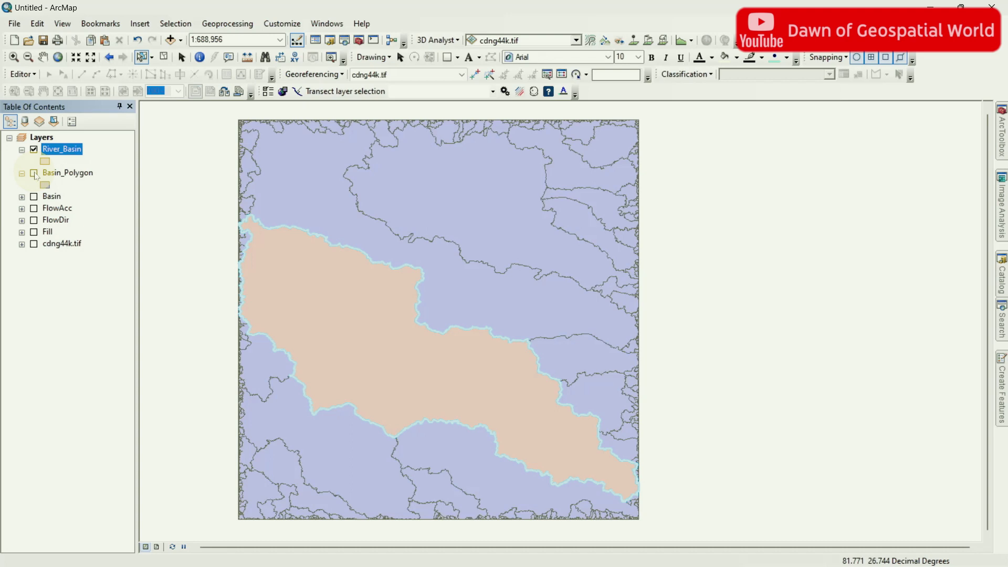
{"action": "left_click", "coordinate": [34, 173]}
{"action": "left_click", "coordinate": [43, 57]}
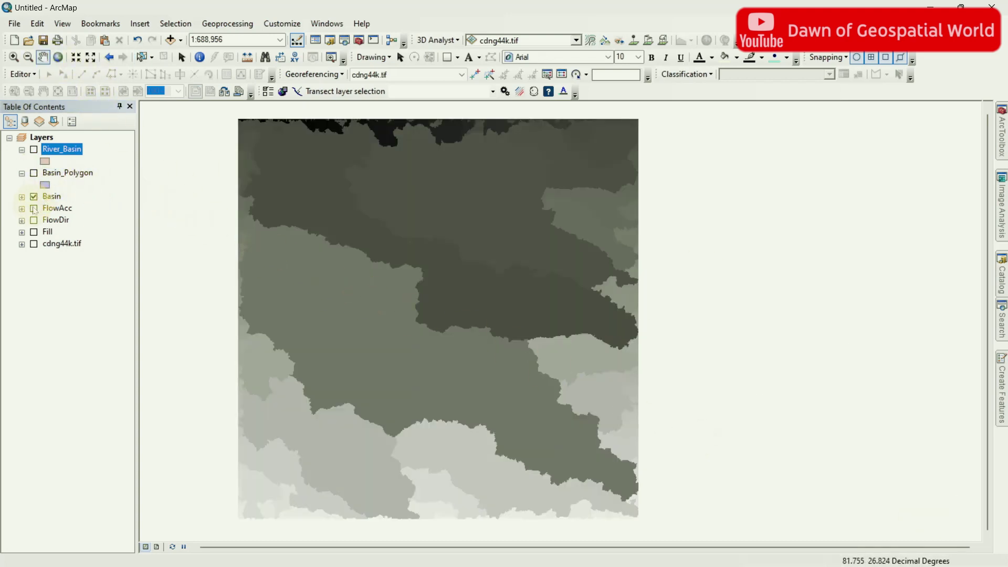
- Show FlowAcc, hide Basin, zoom into the streams, and expand Hydrological Analysis in Catalog
{"action": "left_click", "coordinate": [34, 208]}
{"action": "left_click", "coordinate": [34, 196]}
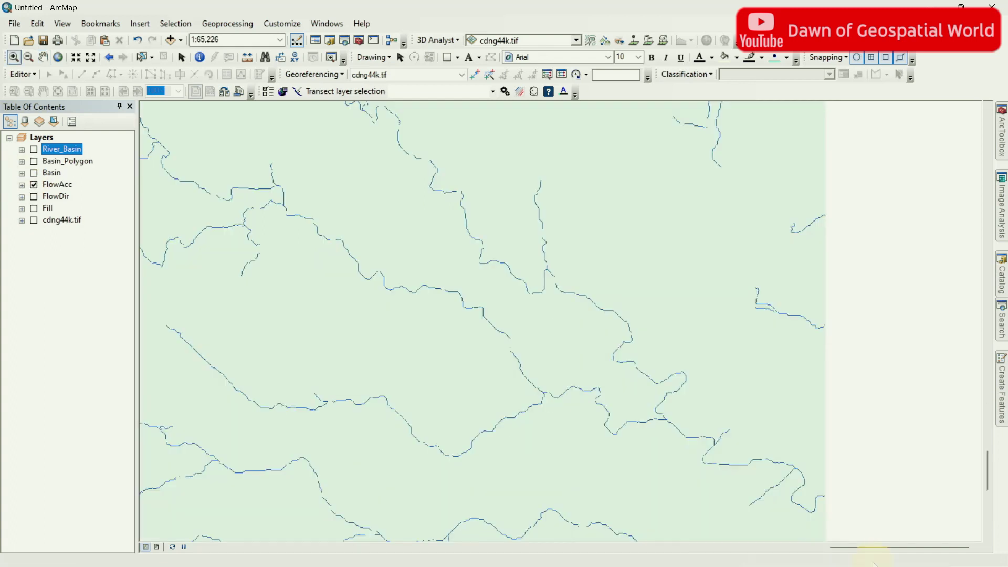
{"action": "left_click", "coordinate": [752, 430]}
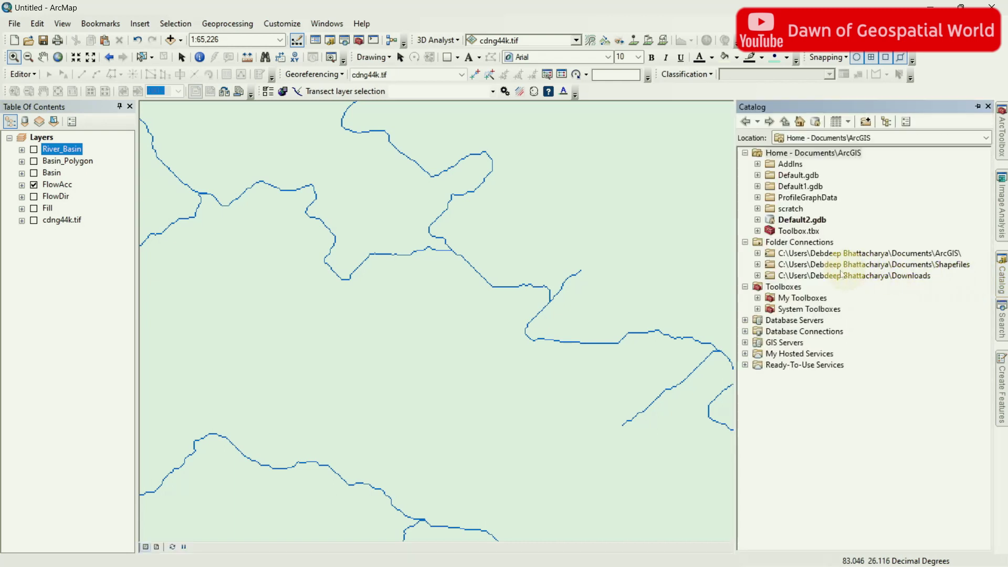
{"action": "left_click", "coordinate": [757, 275]}
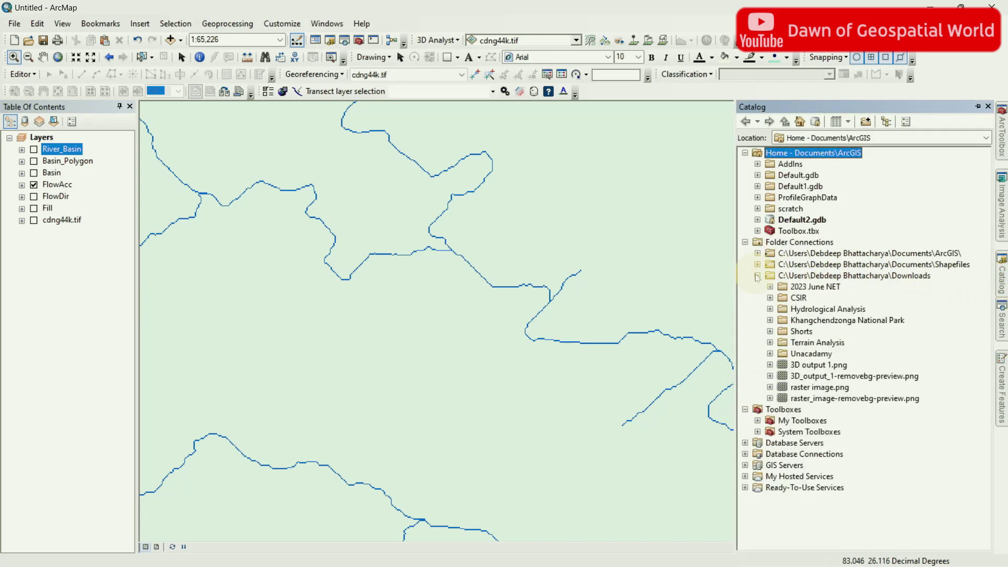
{"action": "left_click", "coordinate": [771, 310]}
- Create a point shapefile named Outlet Point using the WGS 1984 coordinate system
{"action": "right_click", "coordinate": [807, 309]}
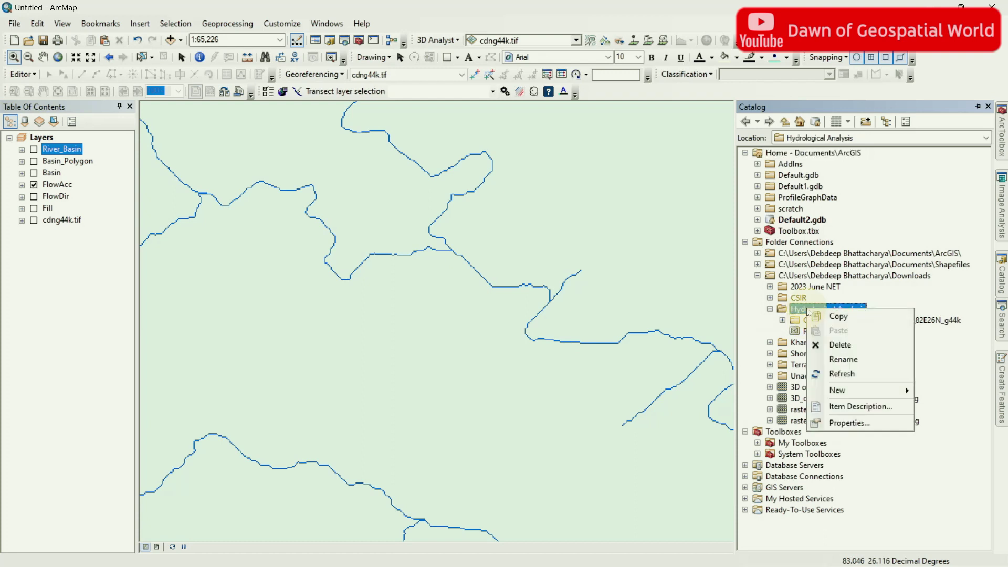
{"action": "mouse_move", "coordinate": [828, 394]}
{"action": "left_click", "coordinate": [724, 452]}
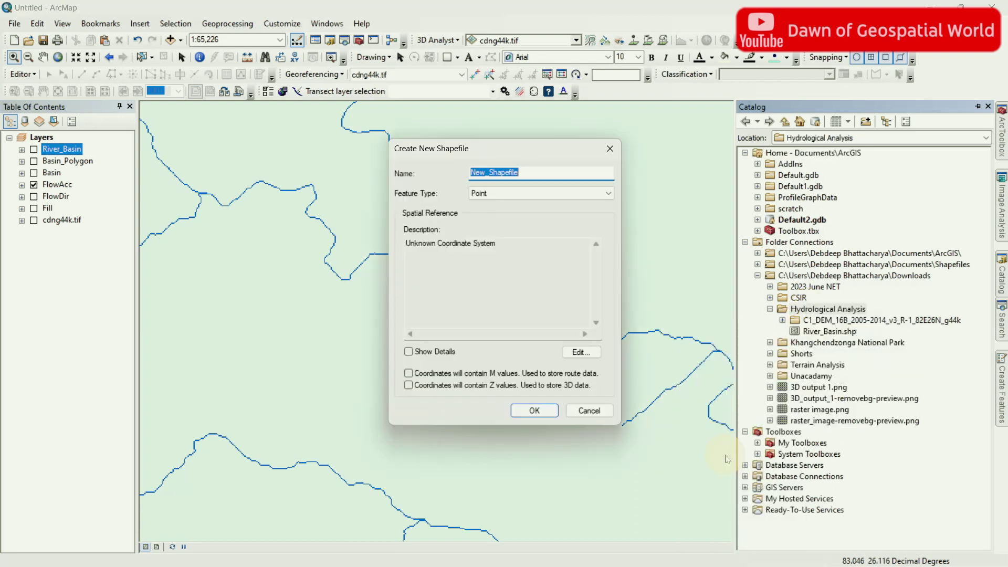
{"action": "type", "text": "Outlet Point"}
{"action": "left_click", "coordinate": [581, 352]}
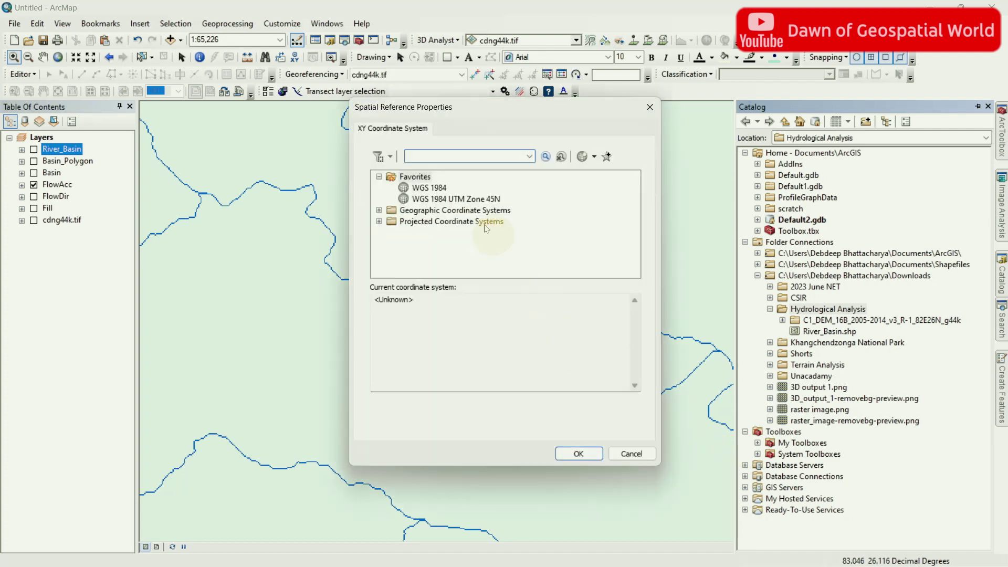
{"action": "left_click", "coordinate": [429, 188]}
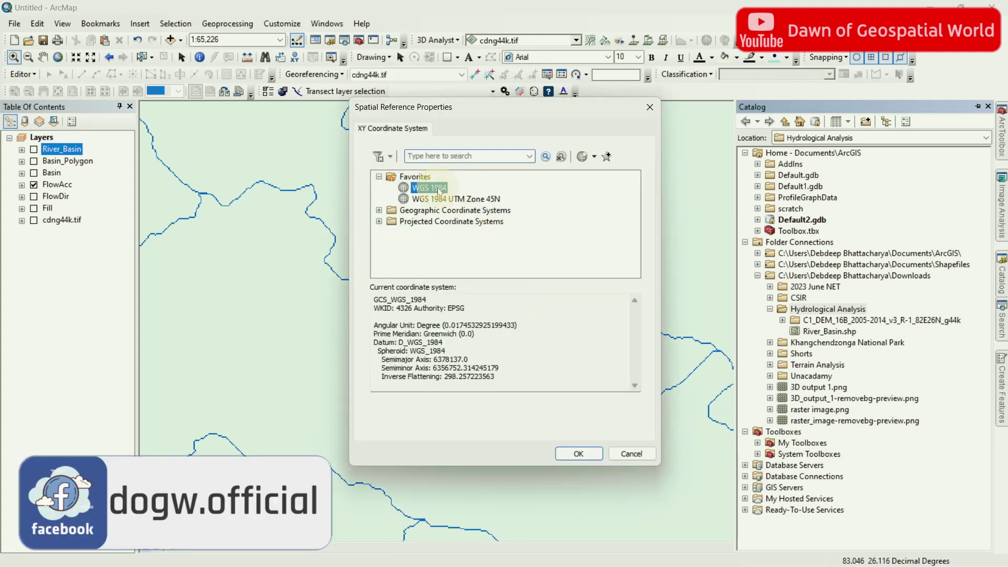
{"action": "left_click", "coordinate": [578, 454]}
- Create the Outlet Point shapefile and start editing it with its point template, zoomed to the stream's end
{"action": "left_click", "coordinate": [534, 411]}
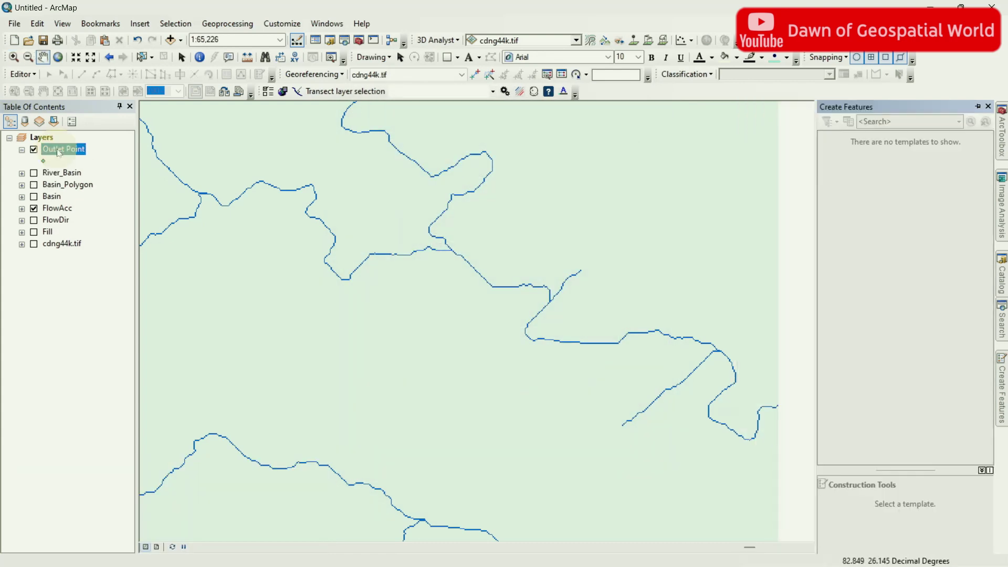
{"action": "right_click", "coordinate": [59, 149]}
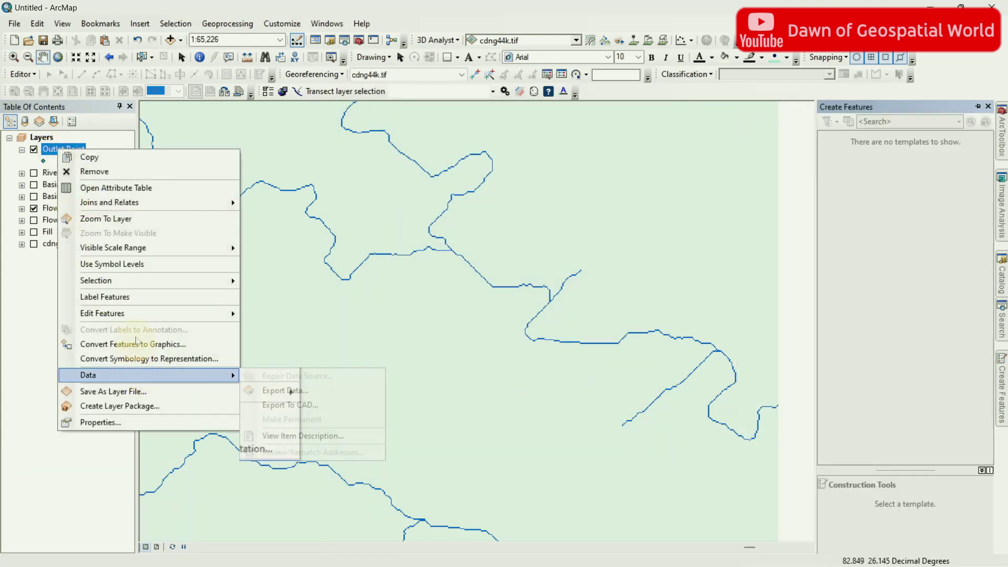
{"action": "mouse_move", "coordinate": [157, 314]}
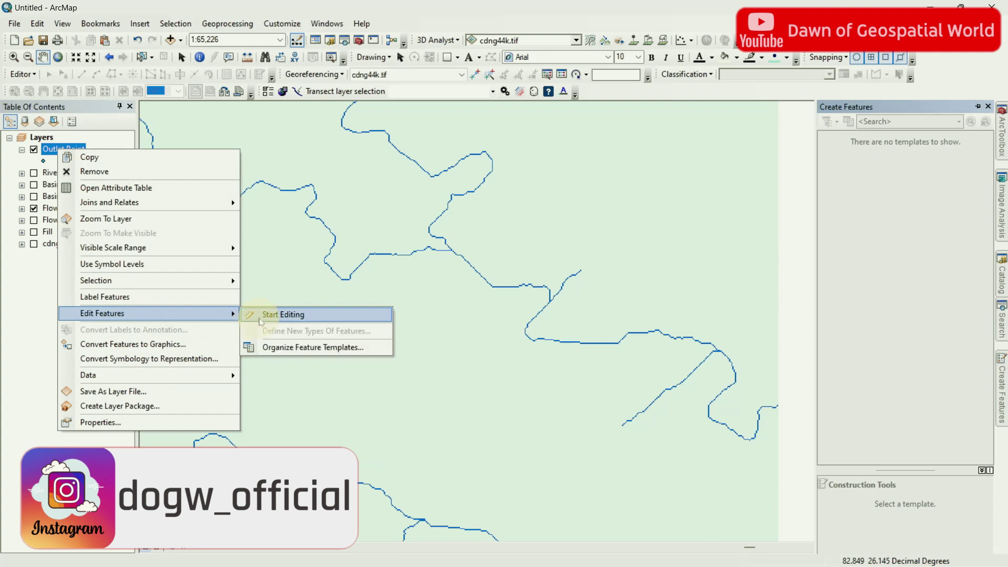
{"action": "left_click_drag", "start_coordinate": [701, 363], "coordinate": [779, 445]}
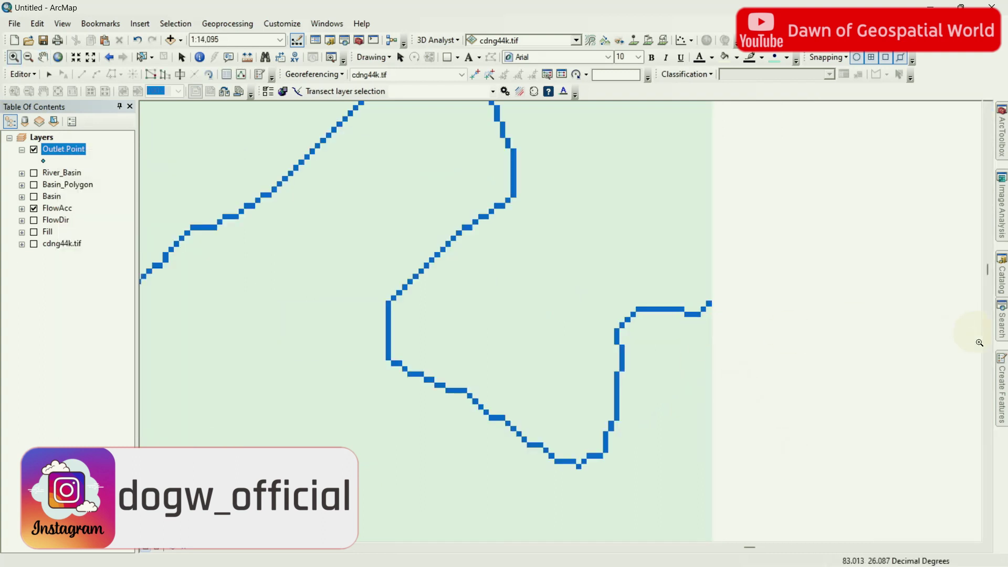
{"action": "left_click", "coordinate": [1002, 389]}
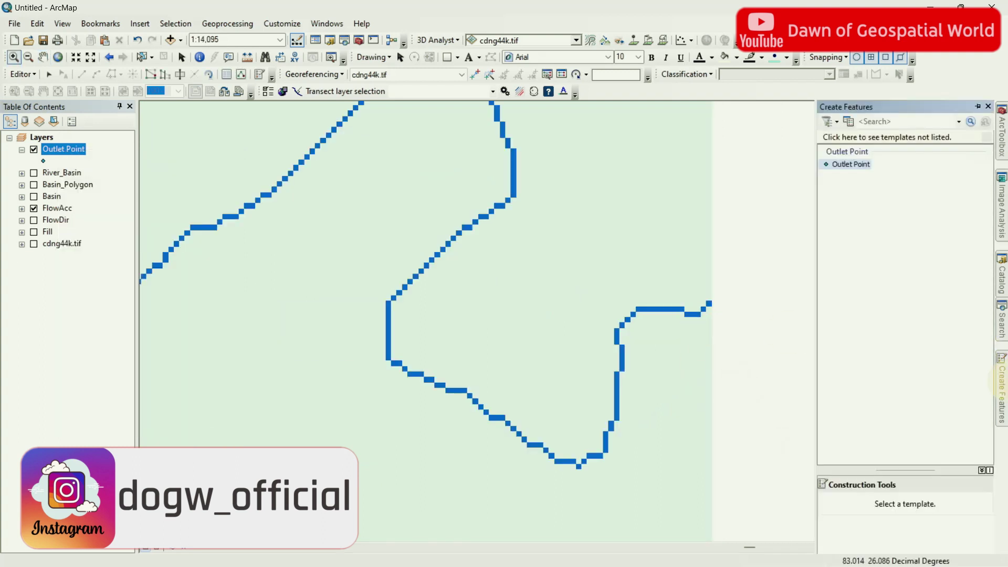
{"action": "left_click", "coordinate": [850, 164]}
{"action": "left_click", "coordinate": [135, 75]}
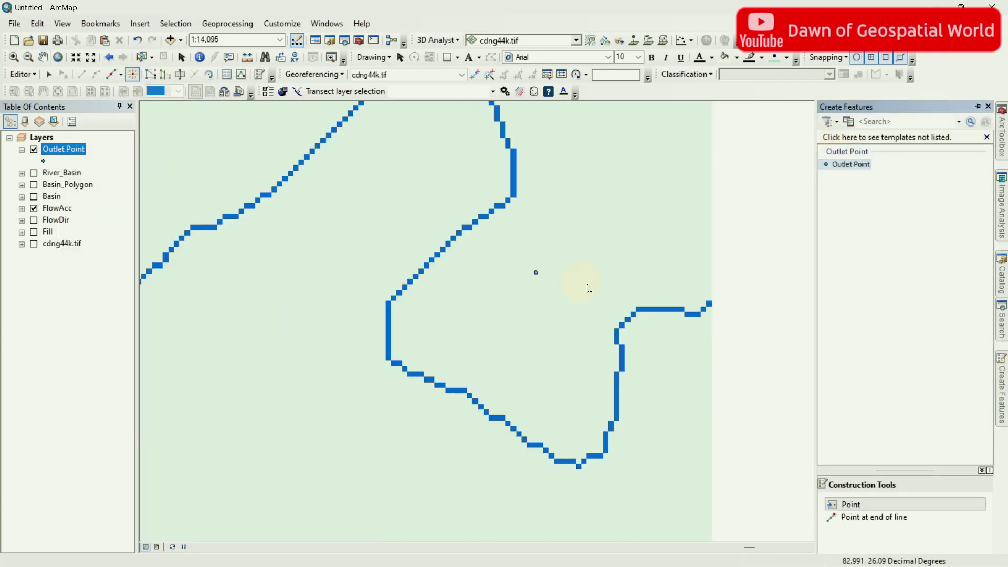
- Place the outlet point at the stream's downstream end, then stop editing and save the edit
{"action": "left_click", "coordinate": [709, 305]}
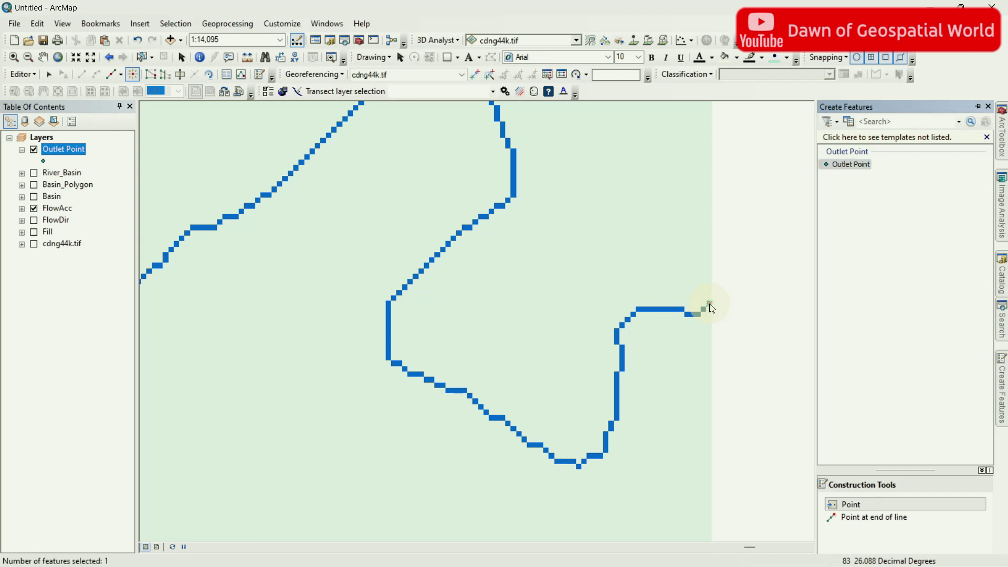
{"action": "left_click", "coordinate": [33, 78]}
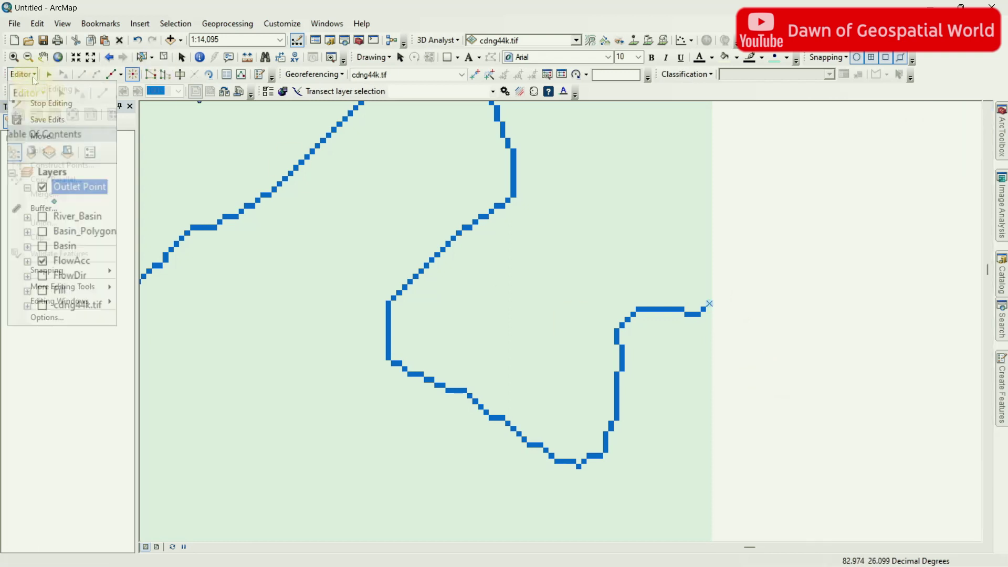
{"action": "left_click", "coordinate": [42, 103]}
{"action": "left_click", "coordinate": [460, 331]}
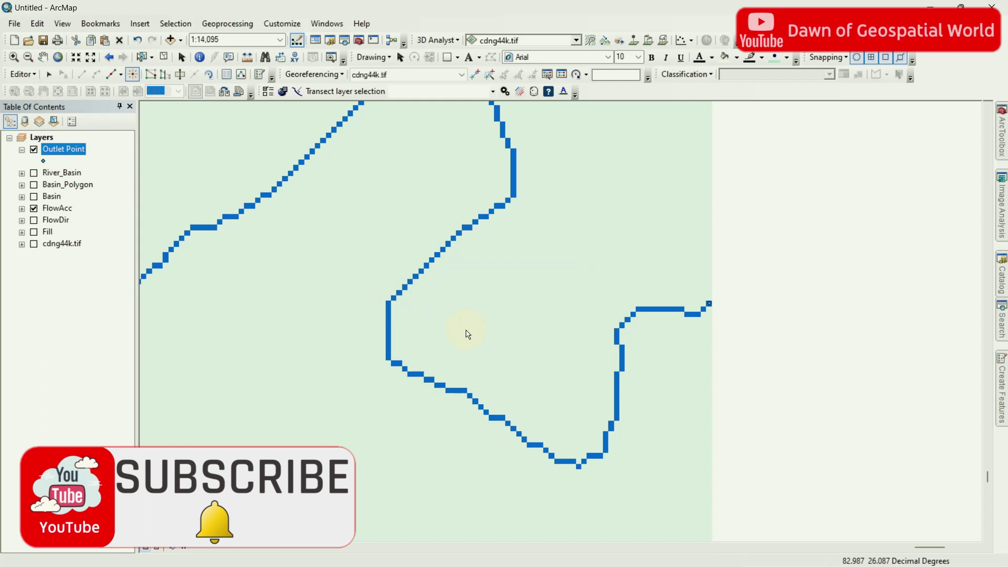
{"action": "mouse_move", "coordinate": [1002, 133]}
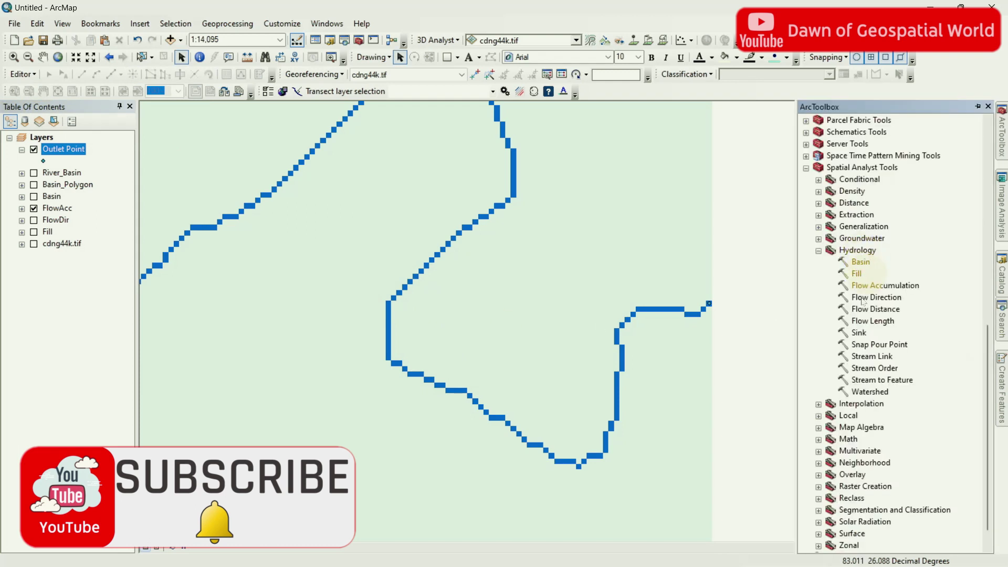
- Run Watershed with FlowDir and Outlet Point as inputs, output 'Watershed', and move it to the top
{"action": "double_click", "coordinate": [872, 392]}
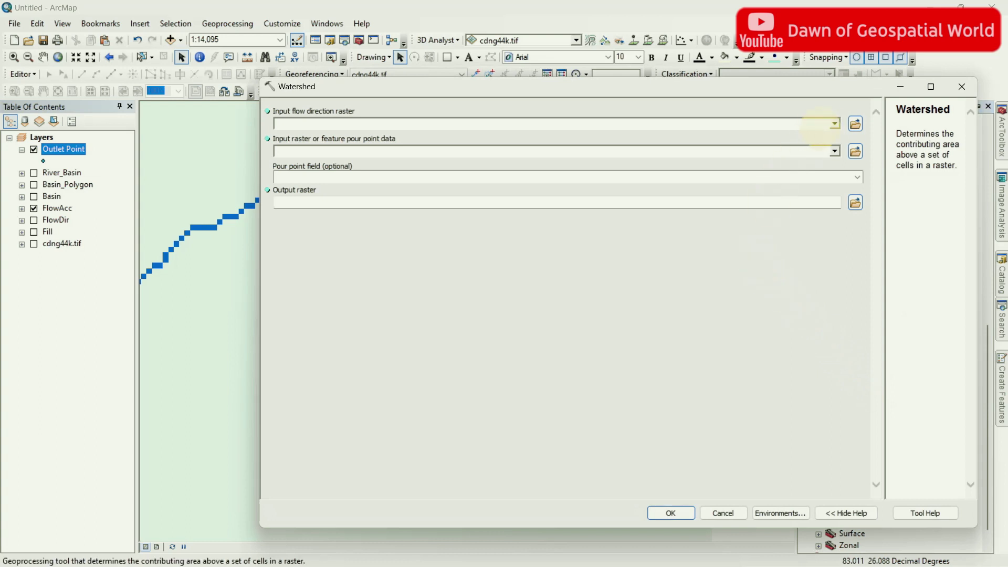
{"action": "left_click", "coordinate": [834, 124]}
{"action": "left_click", "coordinate": [320, 149]}
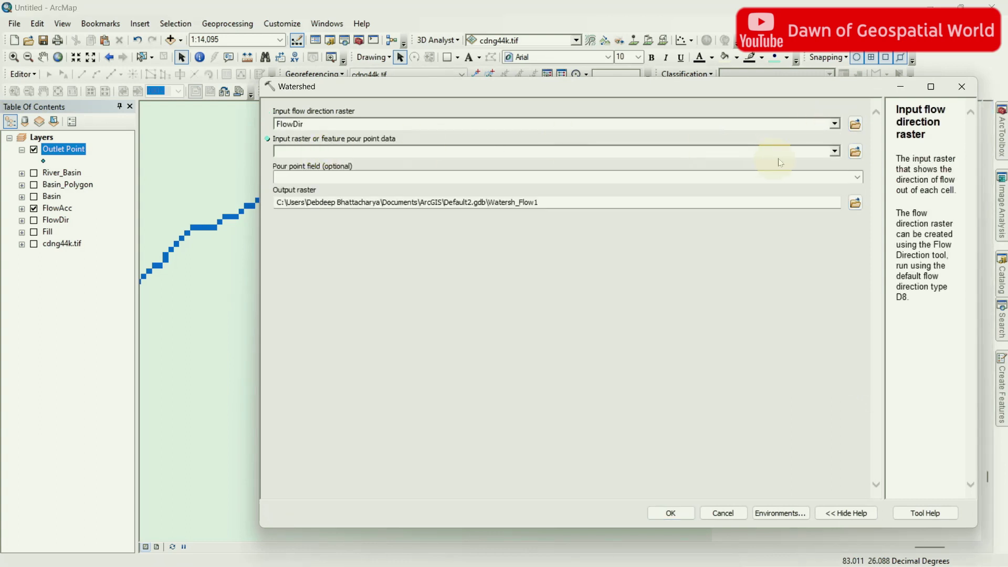
{"action": "left_click", "coordinate": [834, 151]}
{"action": "left_click", "coordinate": [323, 164]}
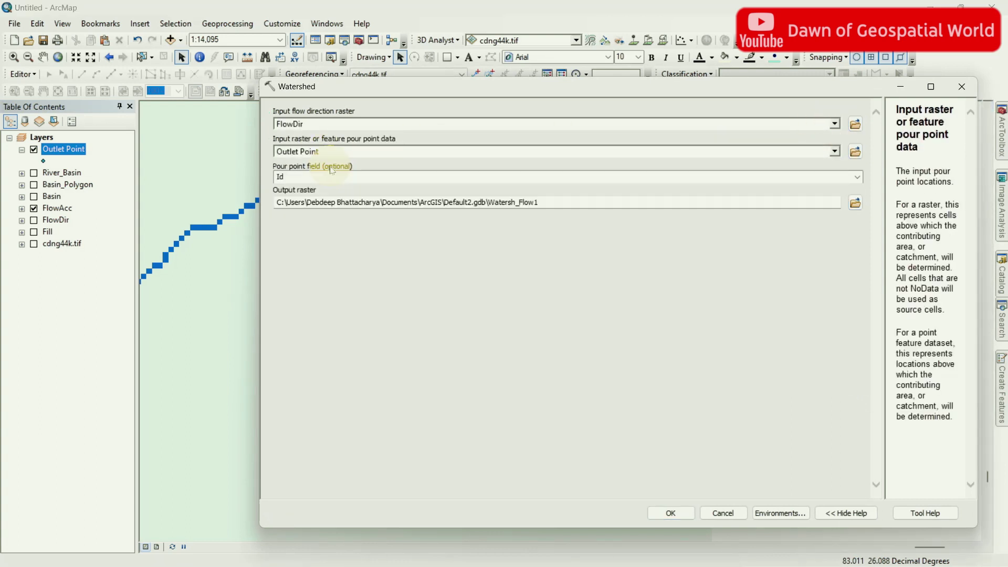
{"action": "left_click_drag", "start_coordinate": [538, 203], "coordinate": [489, 203]}
{"action": "type", "text": "Wat"}
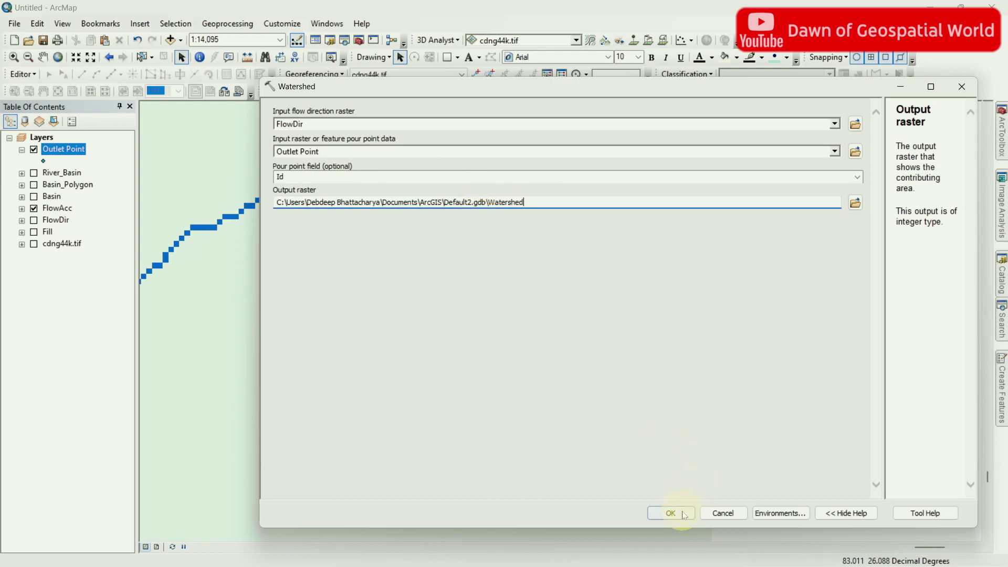
{"action": "left_click", "coordinate": [672, 512]}
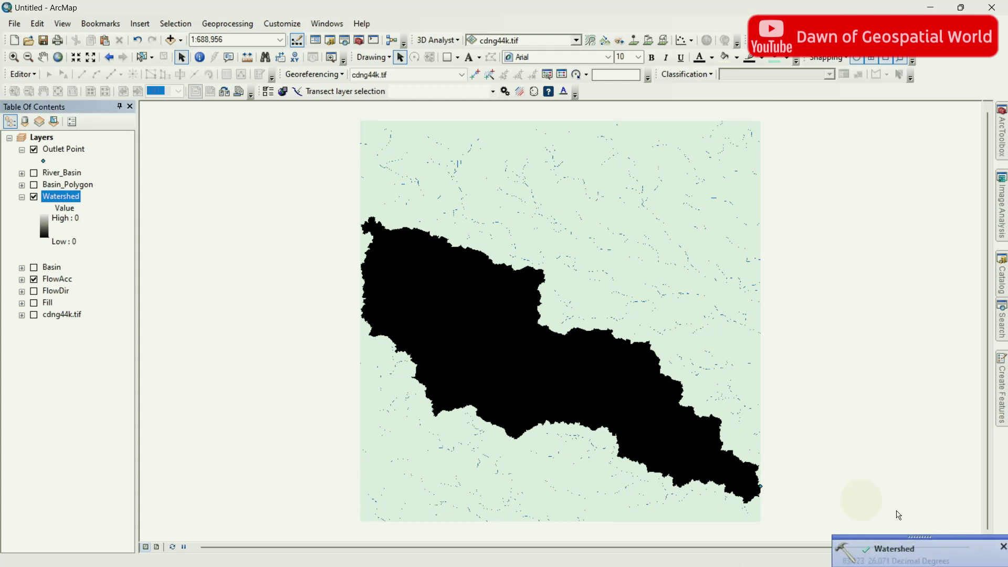
{"action": "left_click", "coordinate": [1003, 547]}
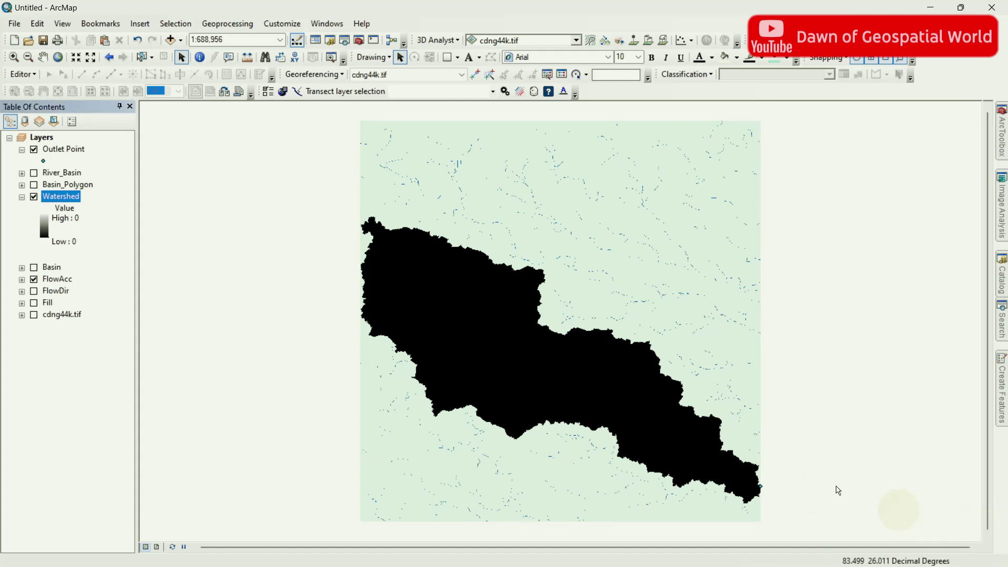
{"action": "left_click_drag", "start_coordinate": [74, 198], "coordinate": [65, 146]}
- In Raster to Polygon, set Watershed as the input raster and edit the output polygon path
{"action": "left_click", "coordinate": [1002, 134]}
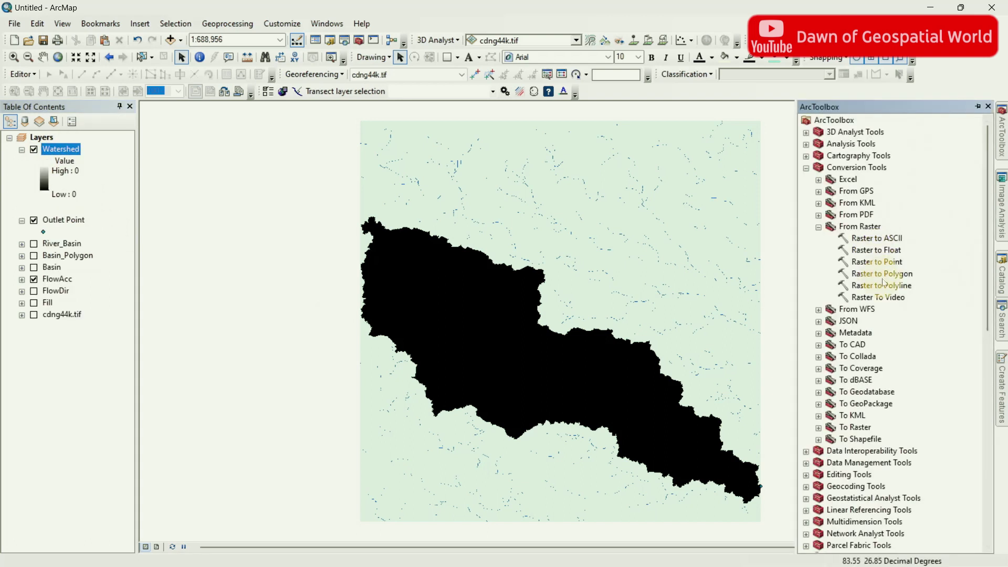
{"action": "double_click", "coordinate": [882, 273]}
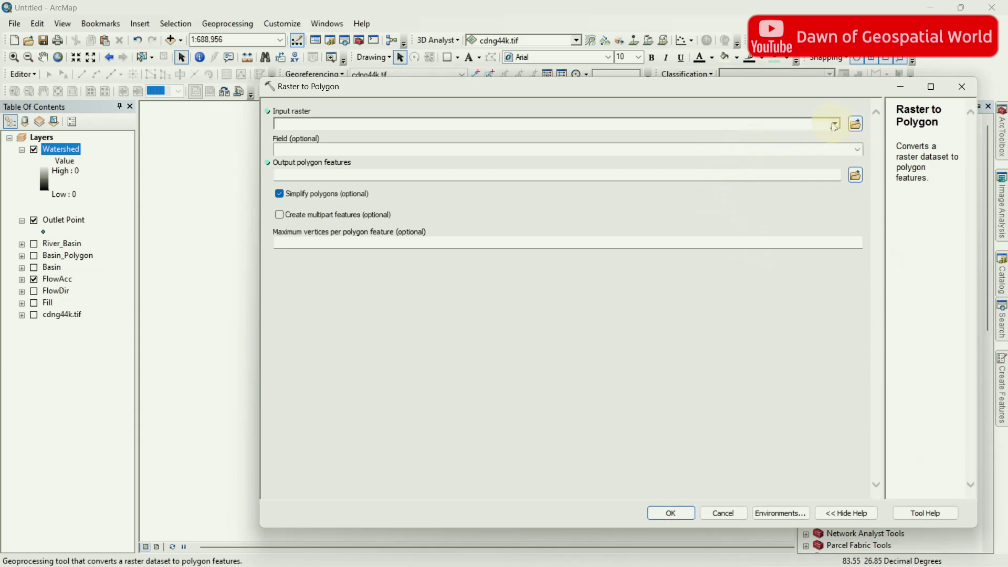
{"action": "left_click", "coordinate": [835, 125]}
{"action": "left_click", "coordinate": [301, 136]}
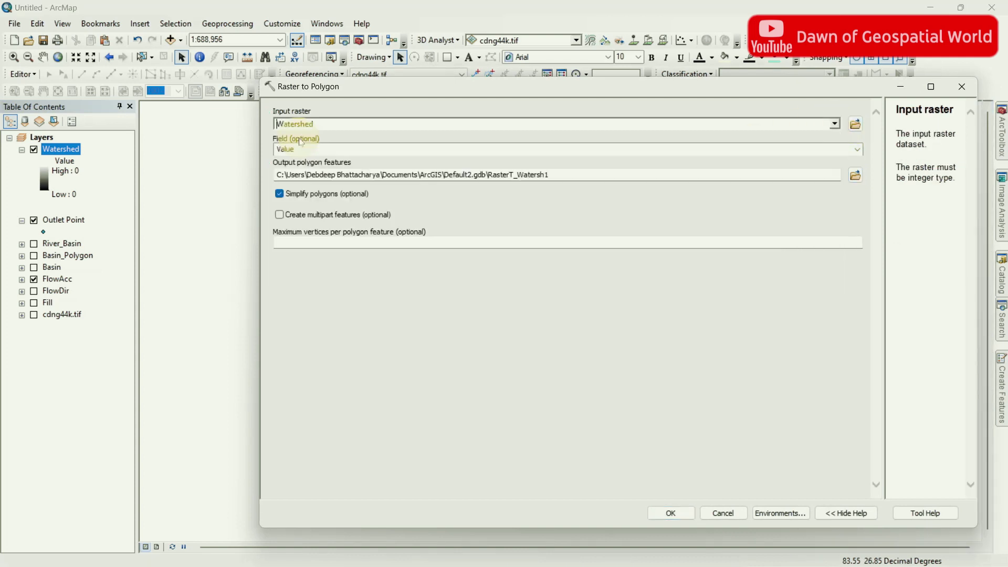
{"action": "left_click", "coordinate": [565, 176]}
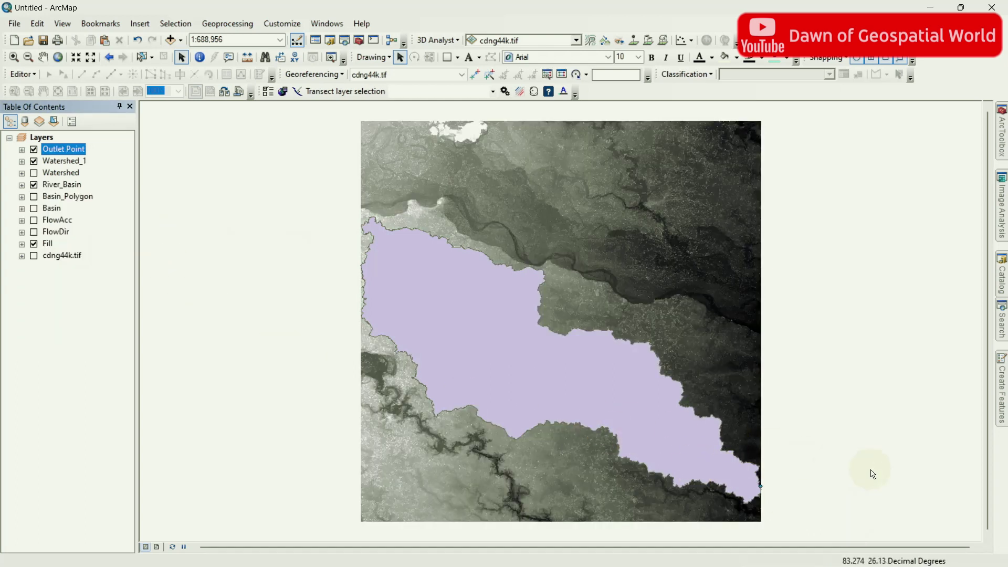
- Expand Watershed_1 in the table of contents and choose the Olive fill symbol for it
{"action": "left_click", "coordinate": [22, 161]}
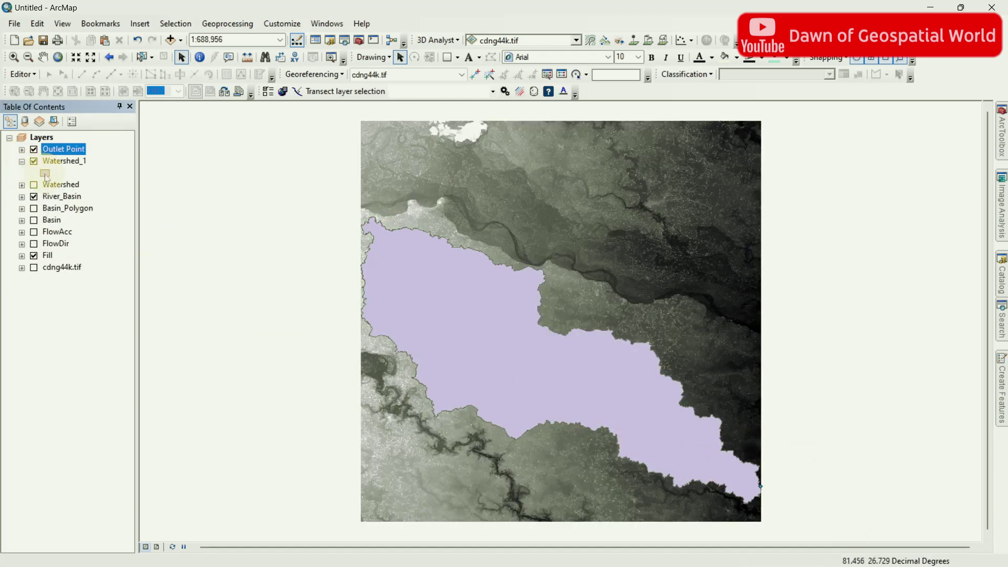
{"action": "left_click", "coordinate": [46, 174]}
{"action": "left_click", "coordinate": [478, 319]}
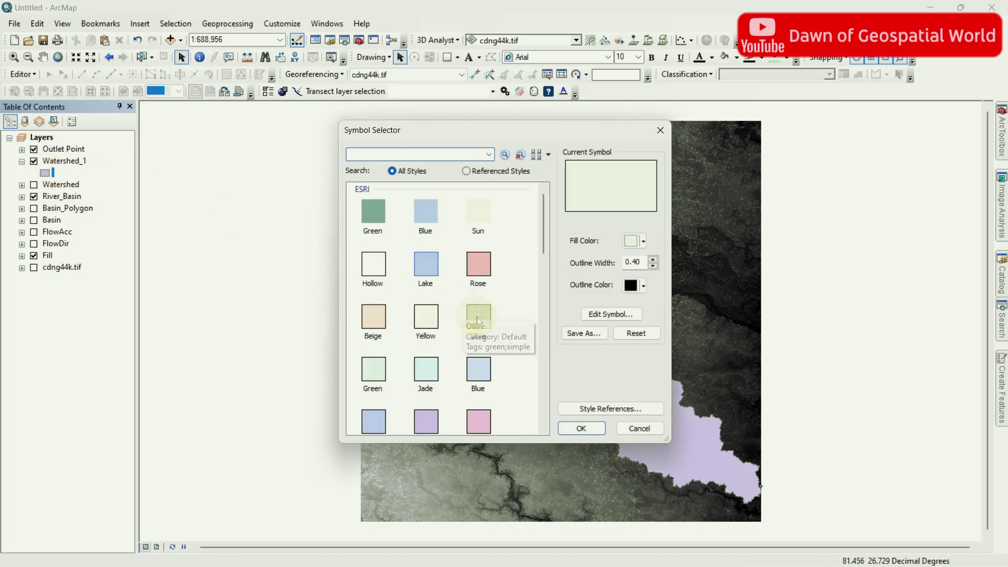